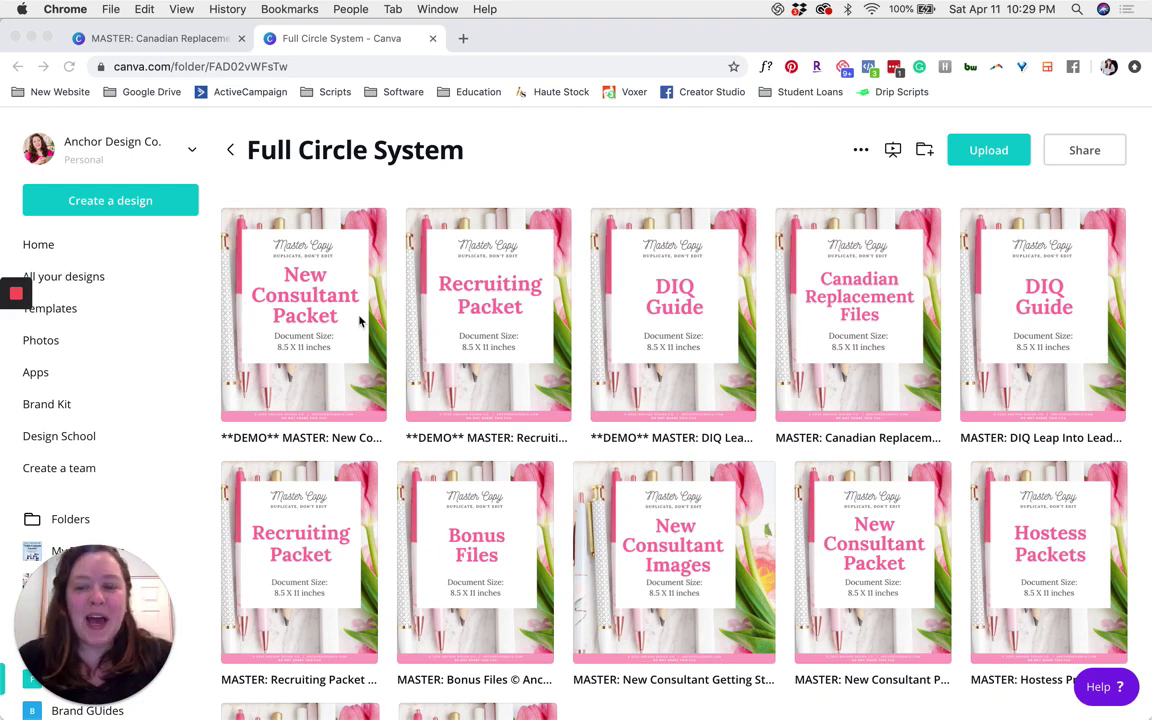
# - Open the DEMO MASTER: New Consultant Packet design in a new editor tab
pyautogui.click(314, 332)
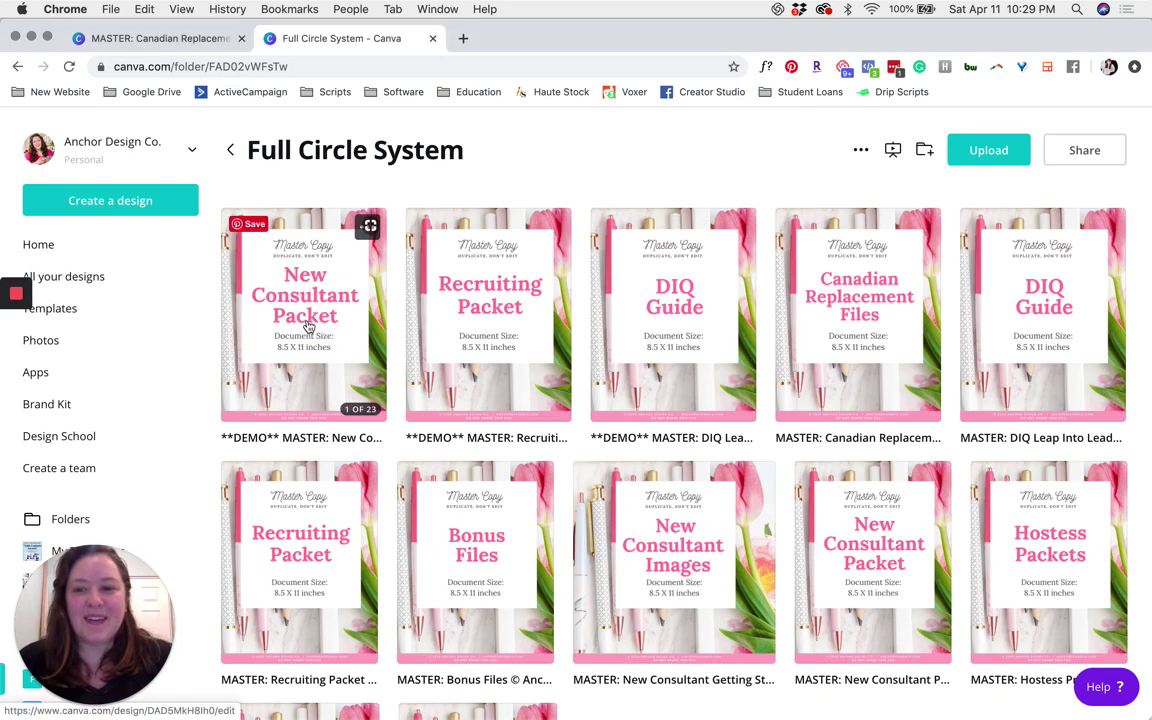
pyautogui.click(310, 328)
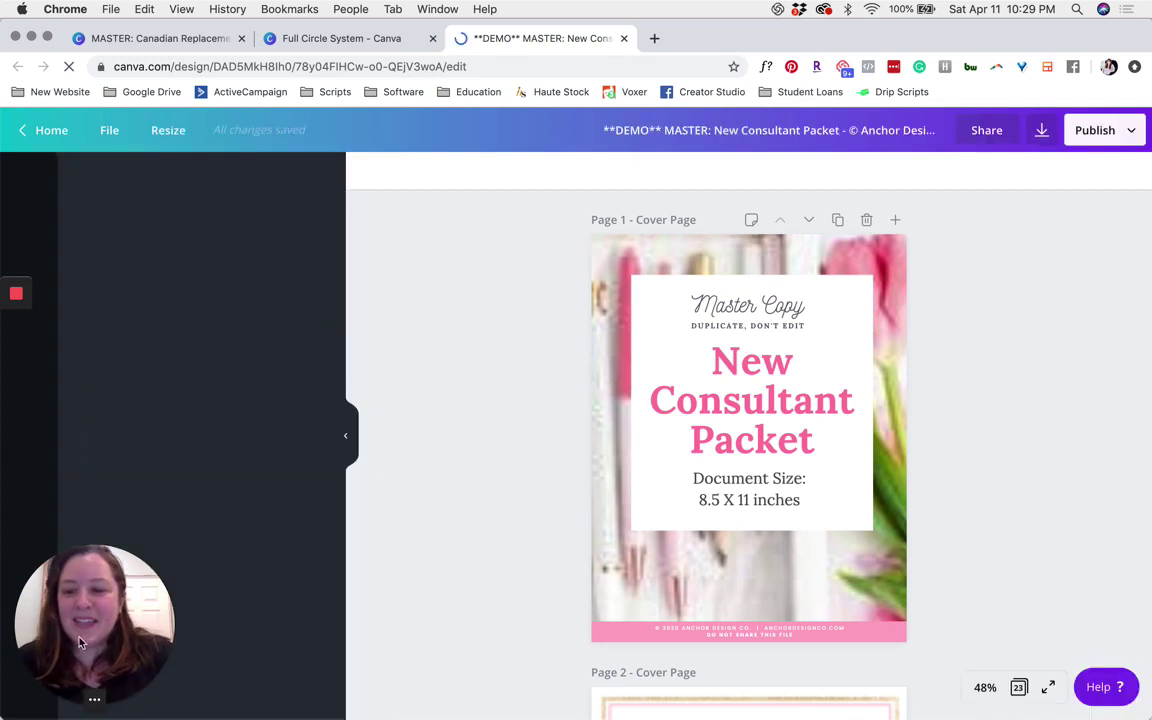
pyautogui.moveTo(684, 531); pyautogui.dragTo(1063, 572)
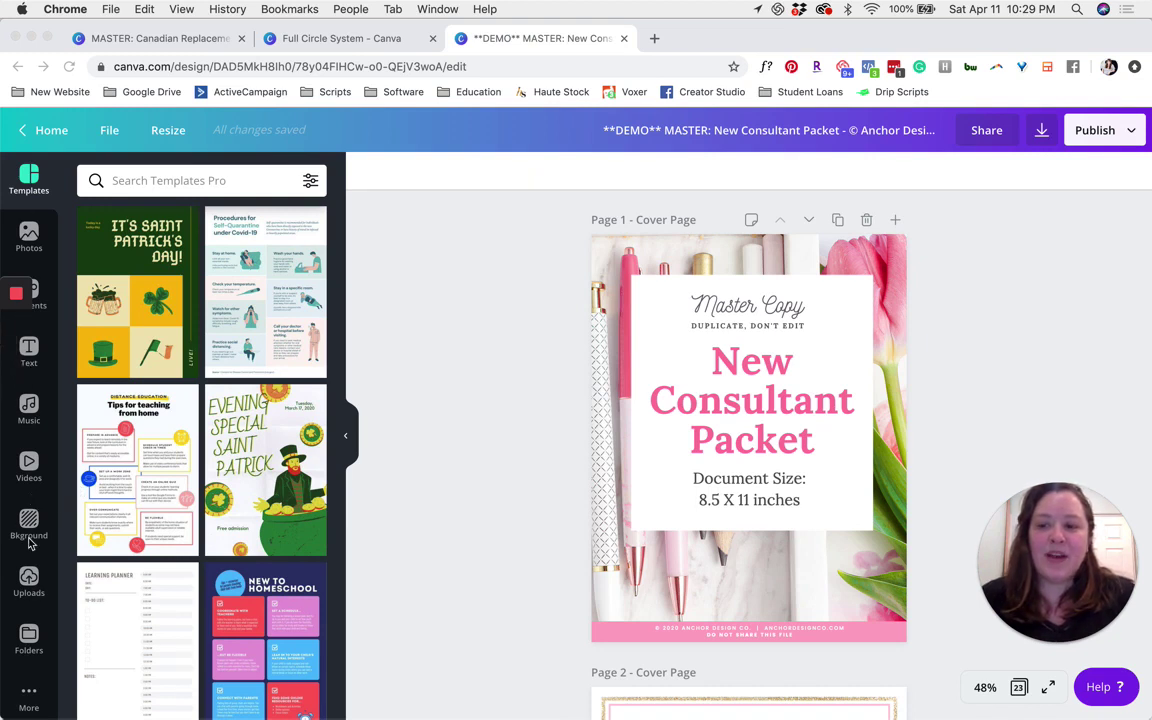
# - Browse Folders > Anchor Design Co. > Full Circle System and list the MASTER: Canadian Replacement Files pages
pyautogui.click(29, 640)
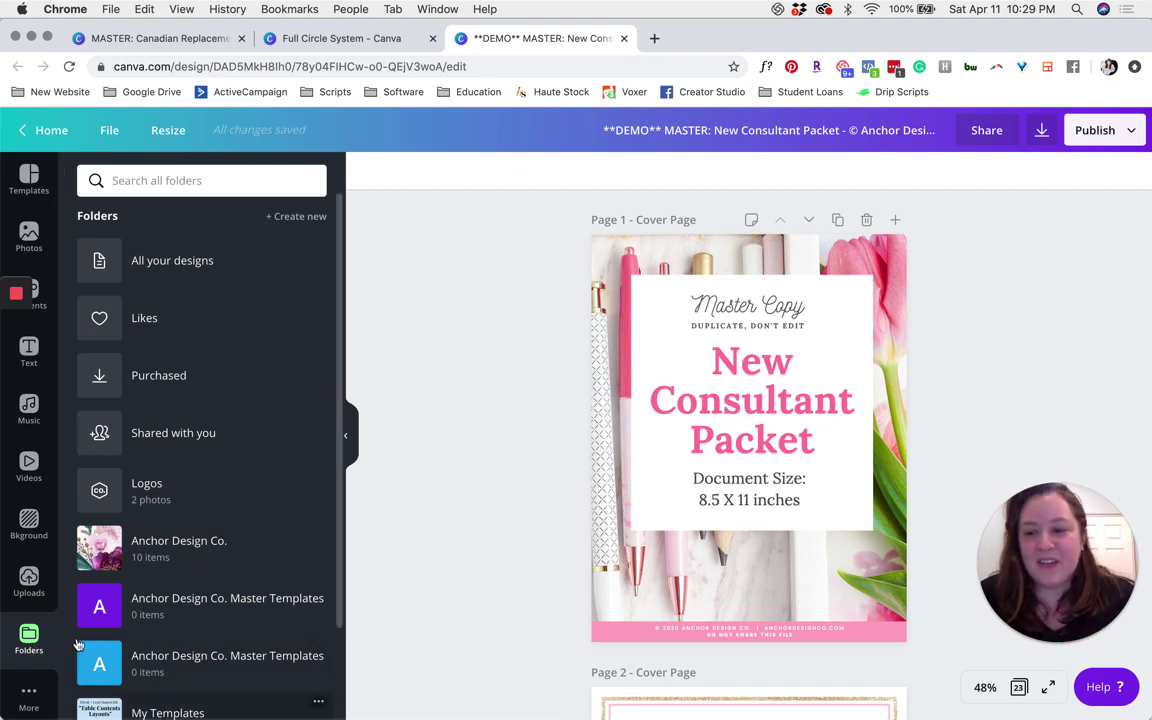
pyautogui.click(186, 548)
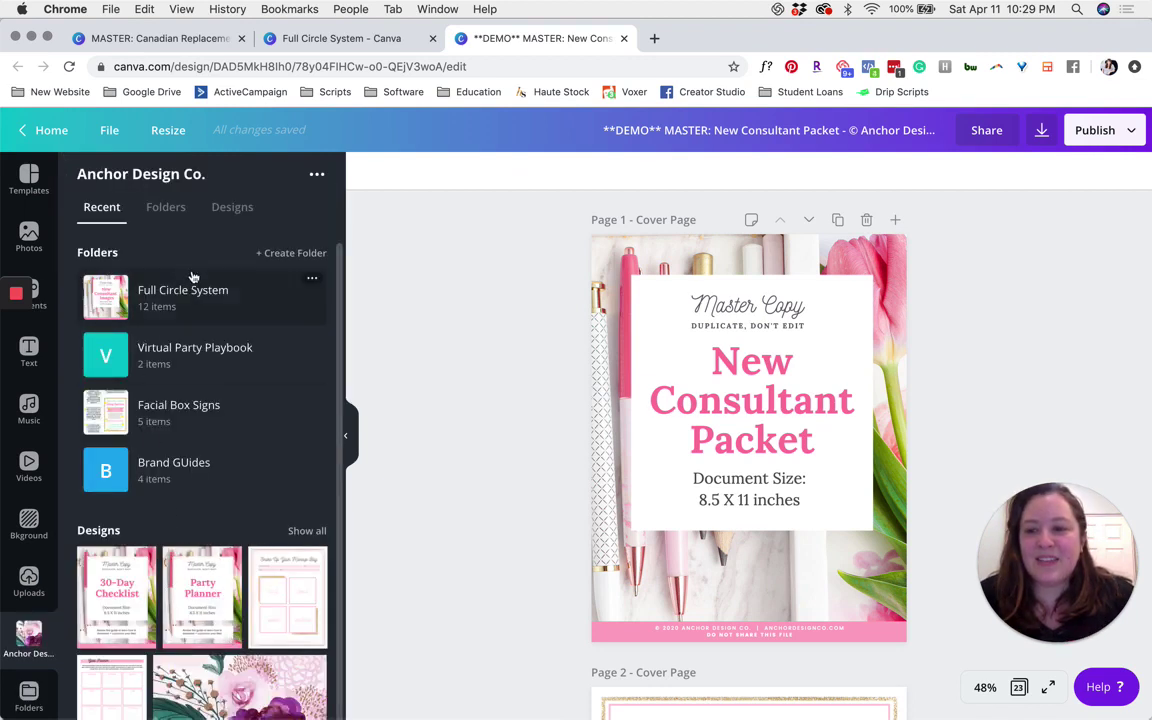
pyautogui.click(190, 296)
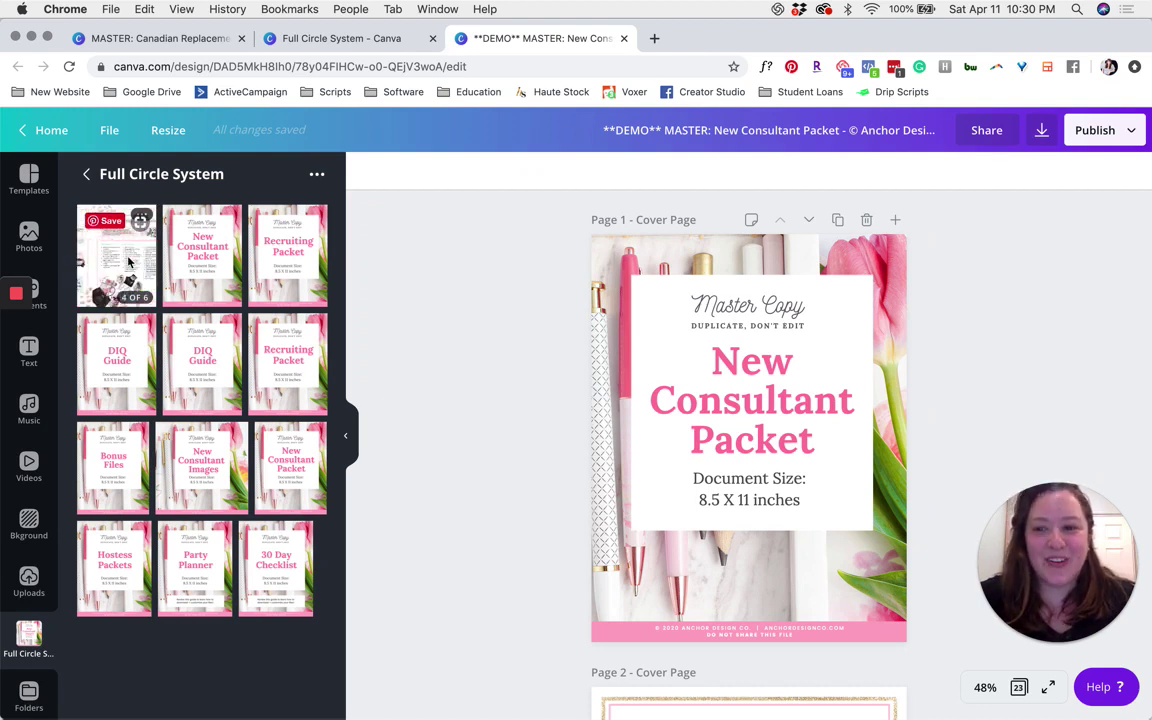
pyautogui.click(125, 260)
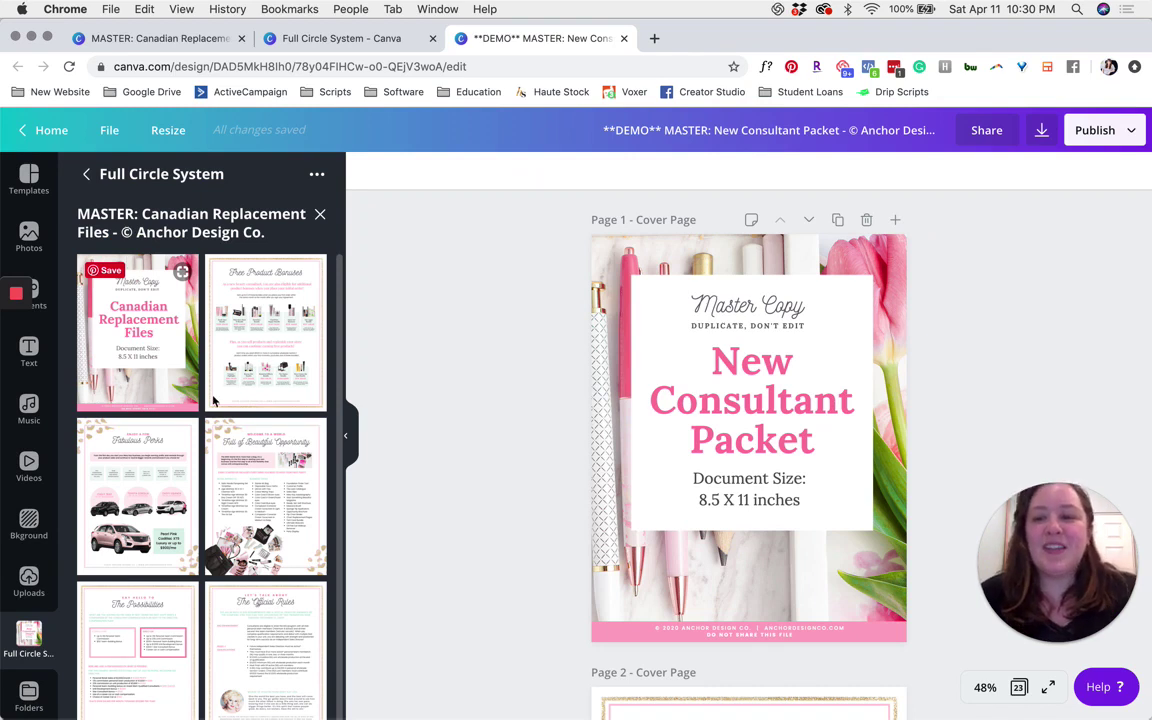
pyautogui.scroll(-1, 230, 503)
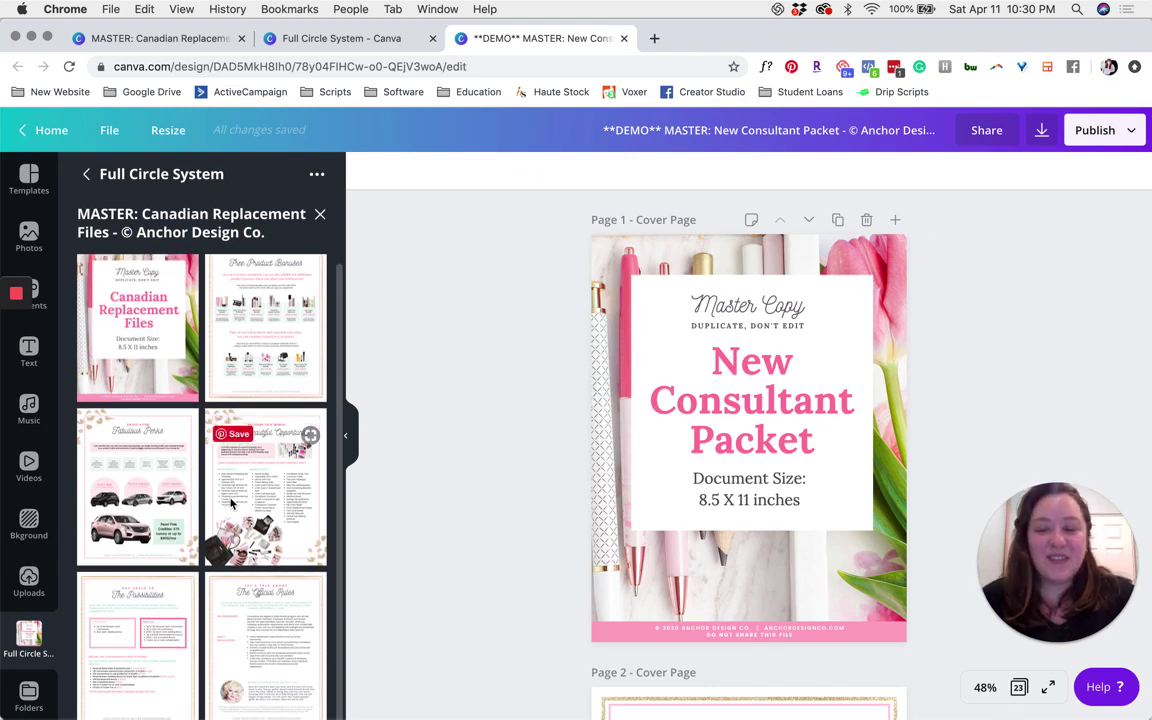
pyautogui.scroll(1, 230, 503)
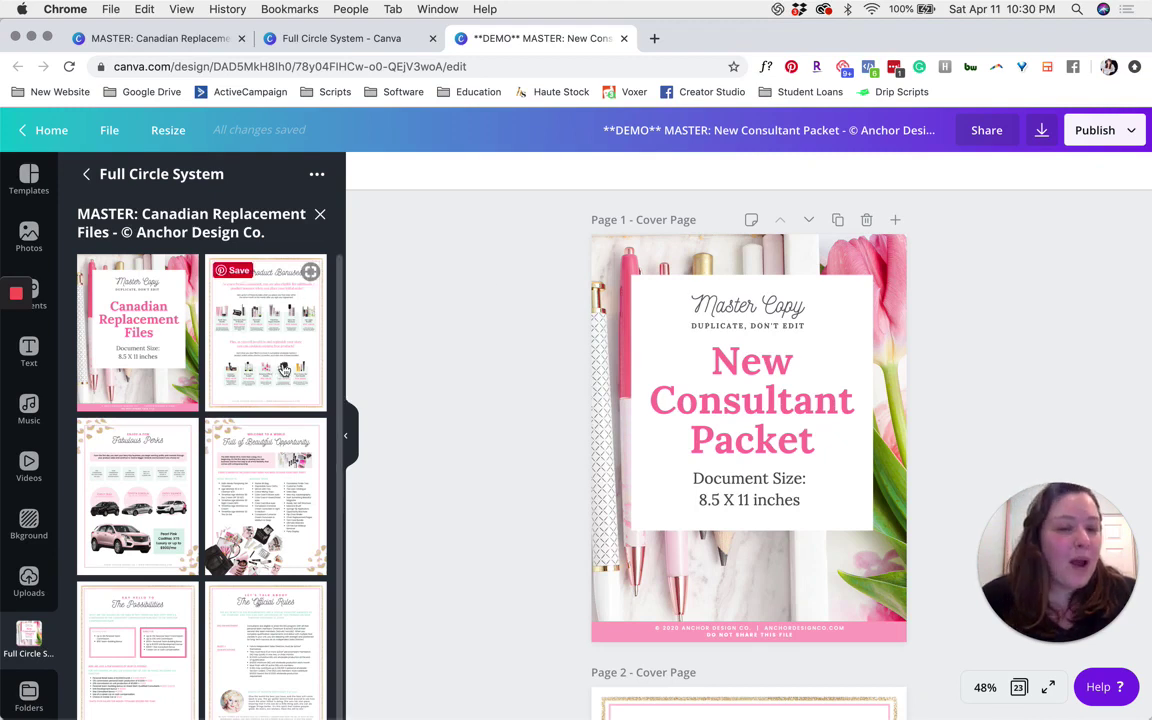
# - Scroll the packet to Page 9, Free Product Bonuses, and drag the Canadian version toward it
pyautogui.scroll(-5, 560, 540)
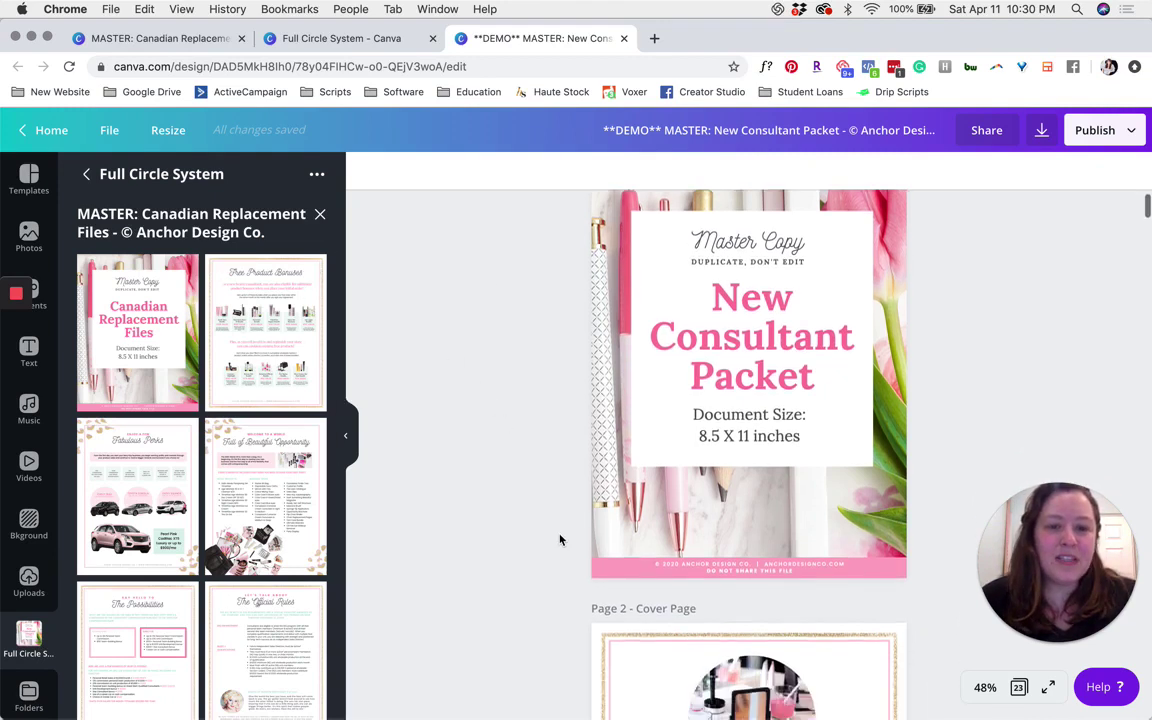
pyautogui.scroll(-15, 560, 540)
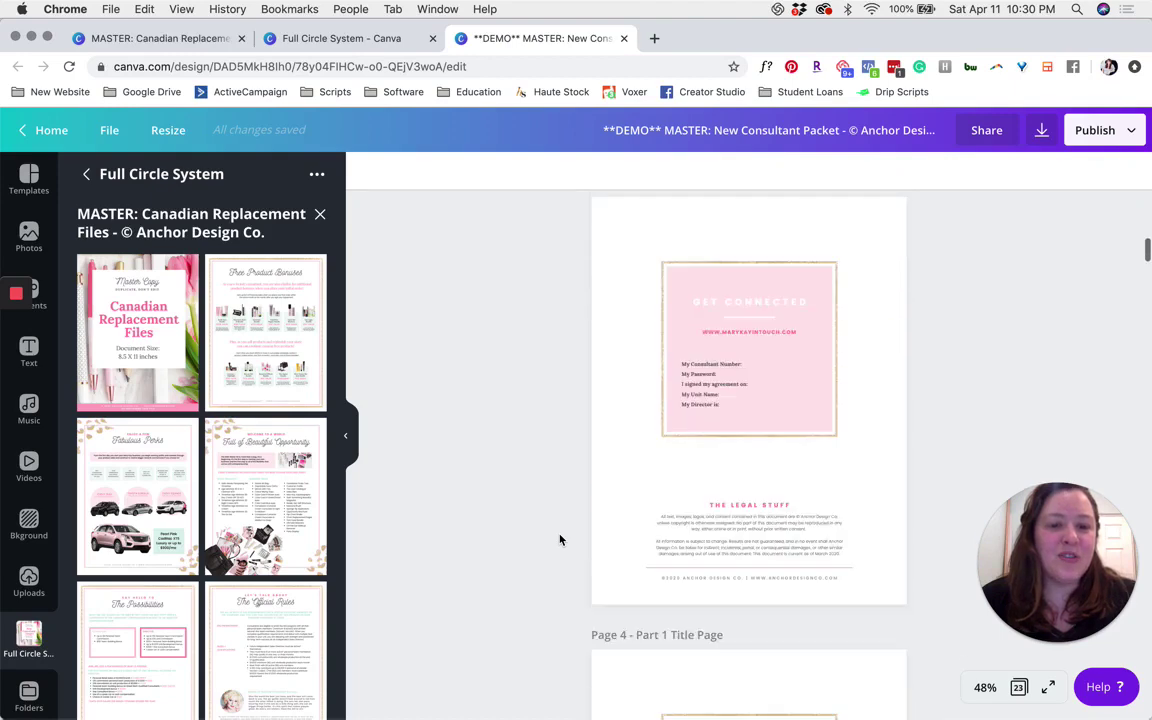
pyautogui.scroll(-10, 560, 540)
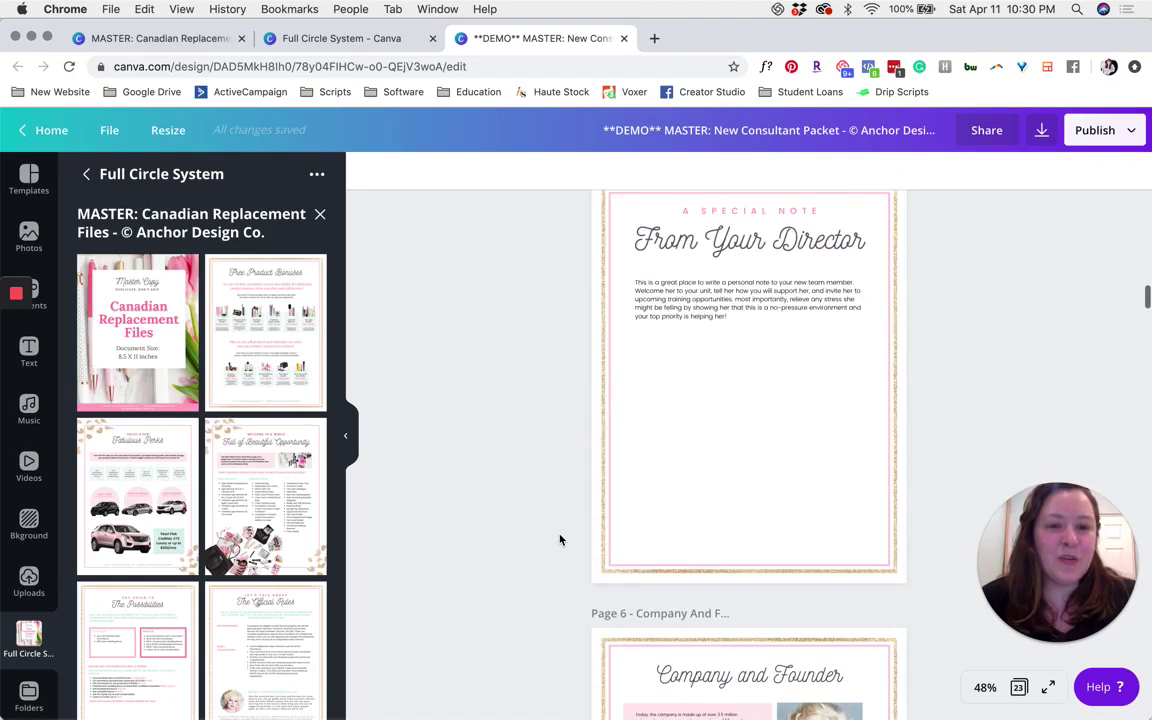
pyautogui.scroll(-12, 560, 540)
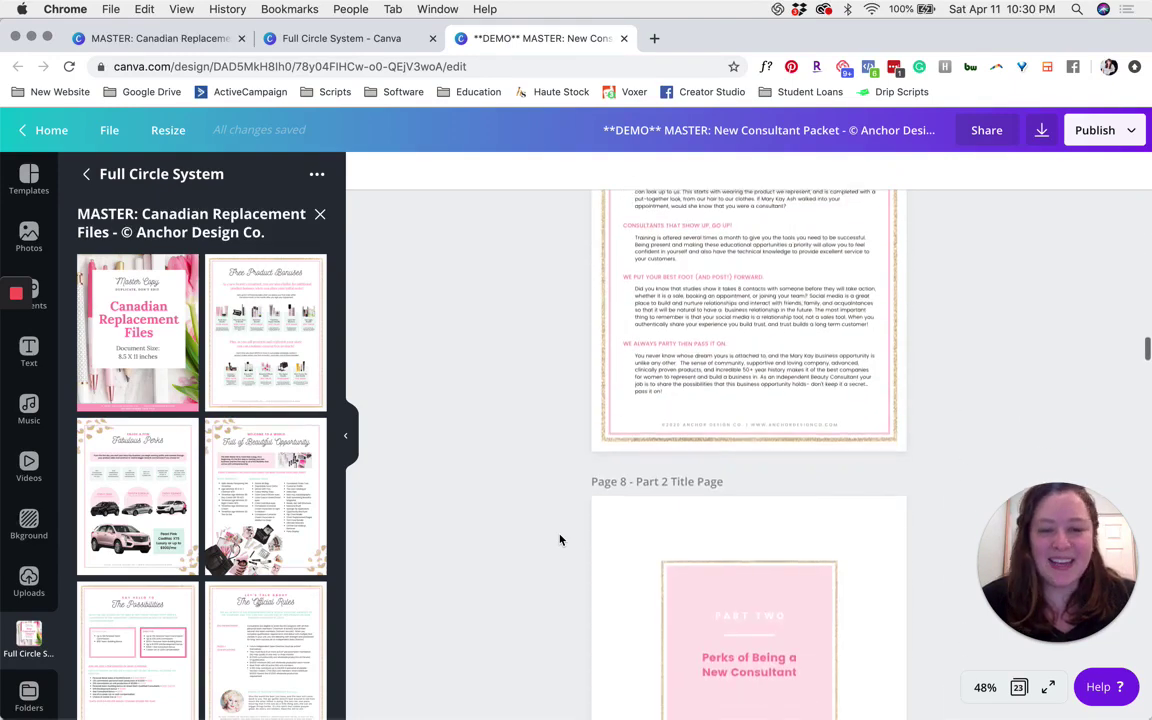
pyautogui.scroll(-2, 560, 540)
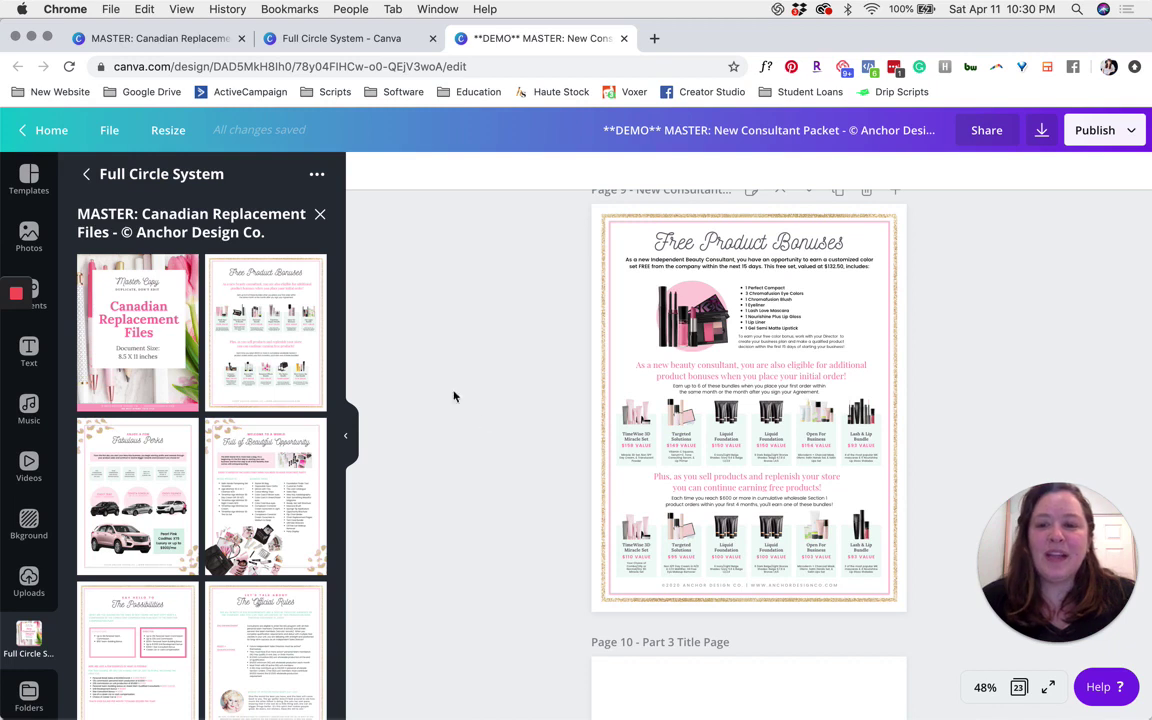
pyautogui.moveTo(268, 350); pyautogui.dragTo(597, 362)
pyautogui.scroll(1, 476, 450)
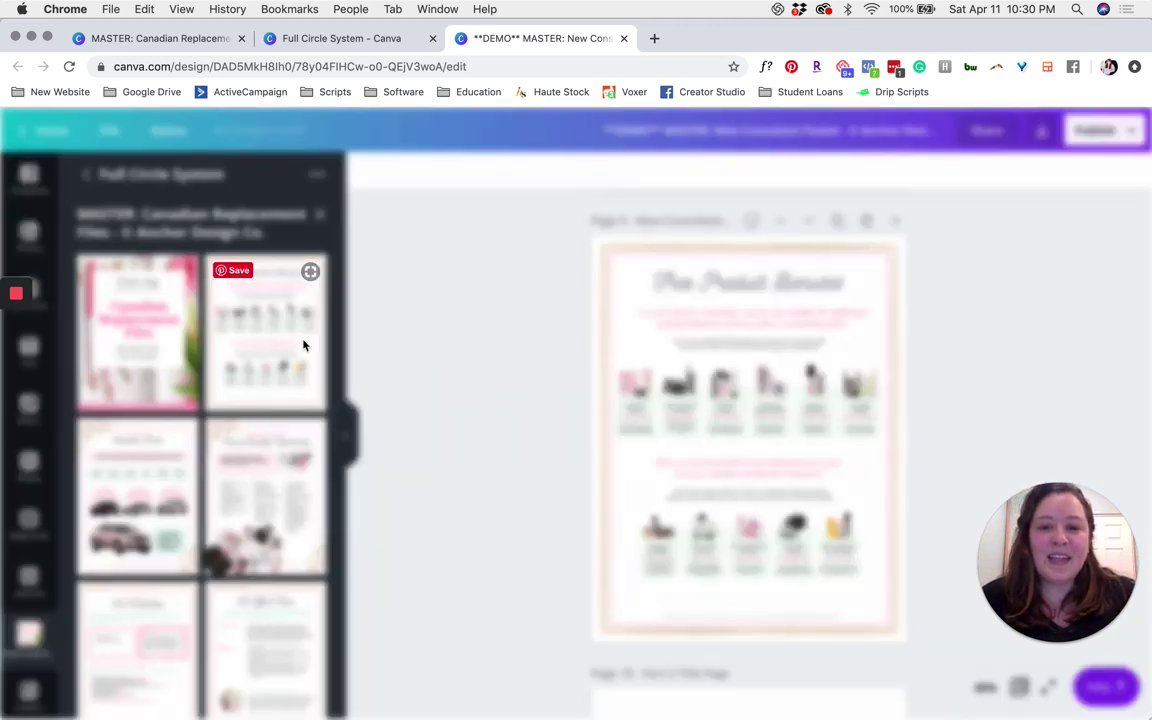
# - Replace Page 9 with the Canadian Free Product Bonuses page and close the packet
pyautogui.click(304, 345)
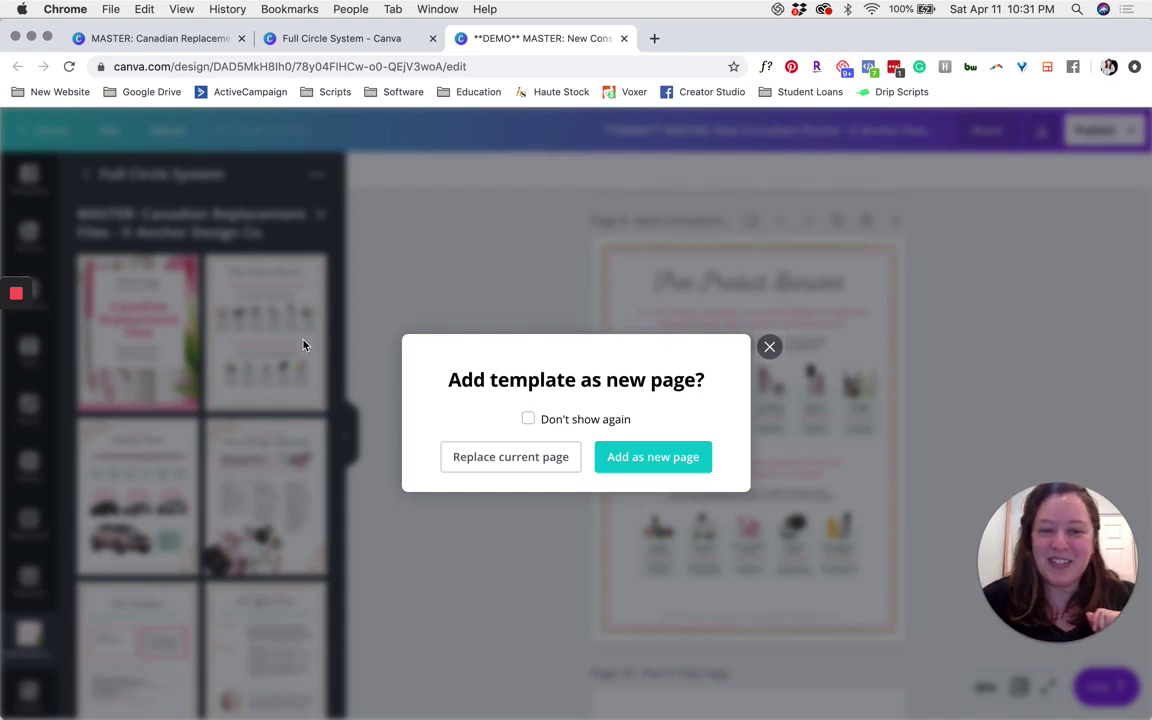
pyautogui.click(485, 461)
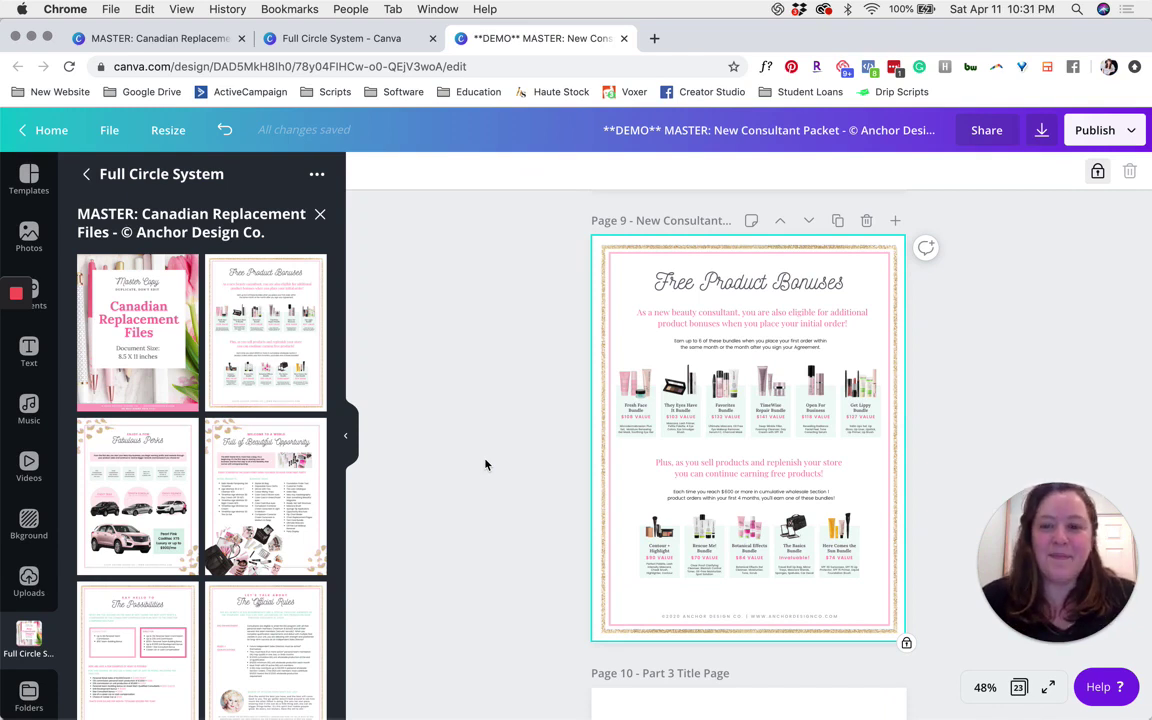
pyautogui.click(486, 464)
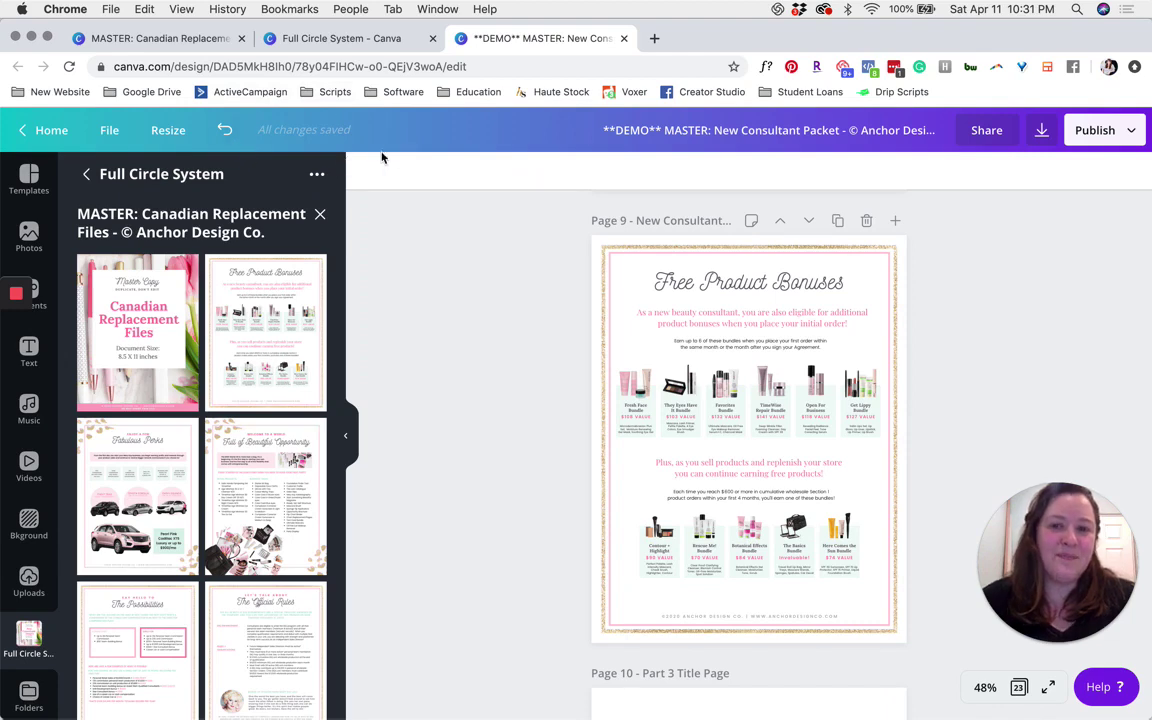
pyautogui.click(624, 39)
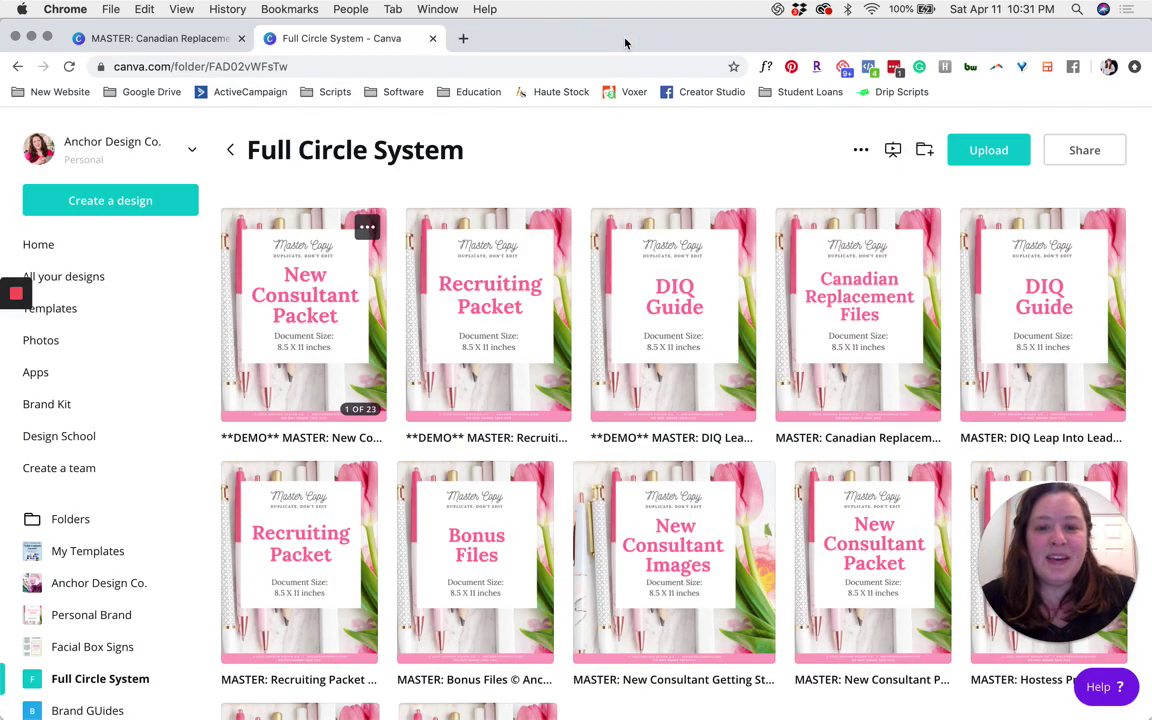
# - Open the DEMO MASTER: Recruiting Packet design from the Full Circle System folder
pyautogui.click(478, 342)
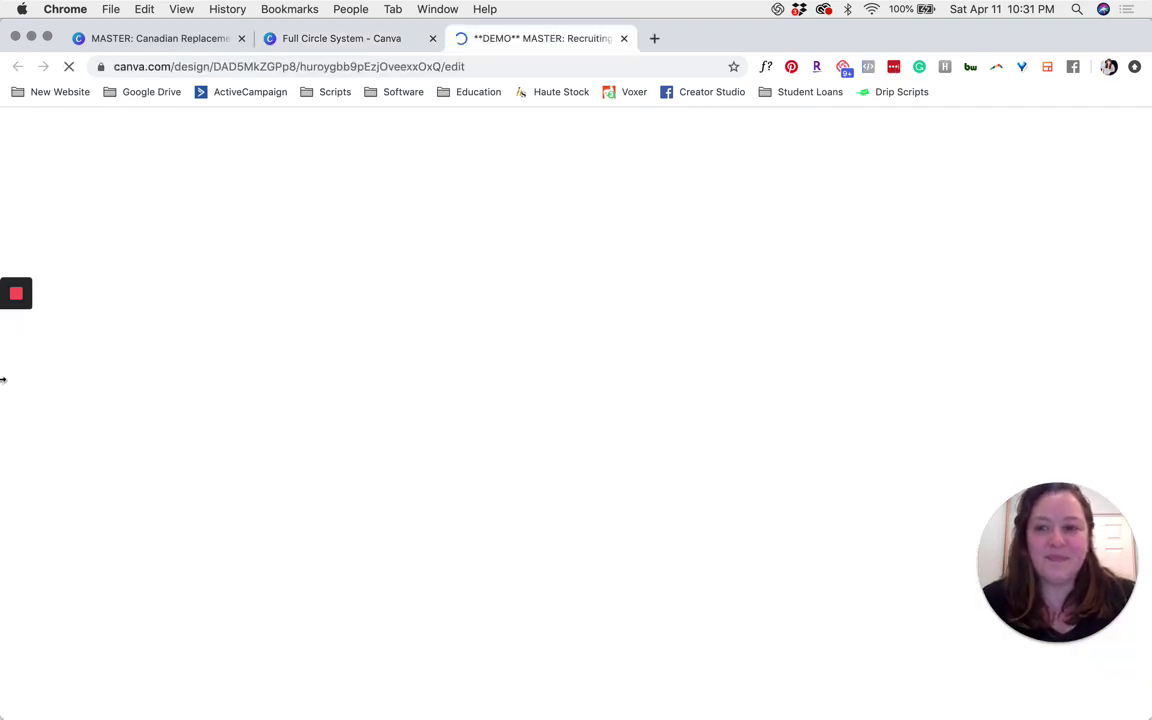
pyautogui.moveTo(14, 335)
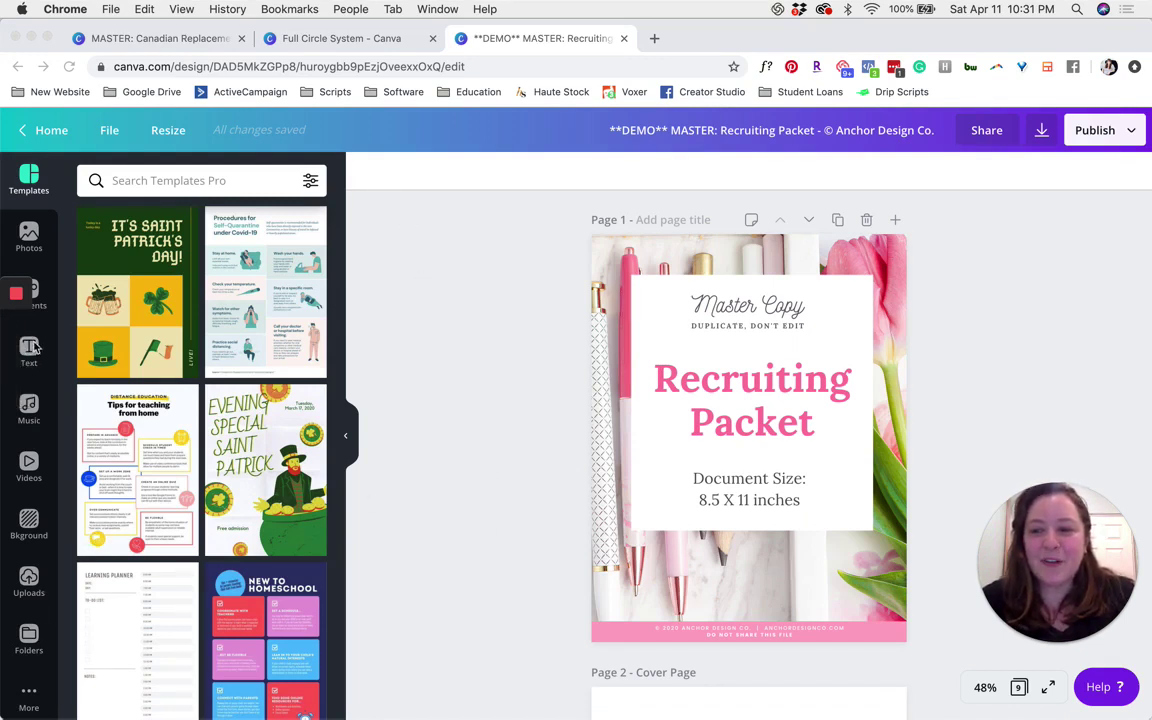
# - Browse Folders > Anchor Design Co. > Full Circle System and list the Canadian Replacement Files pages
pyautogui.click(29, 640)
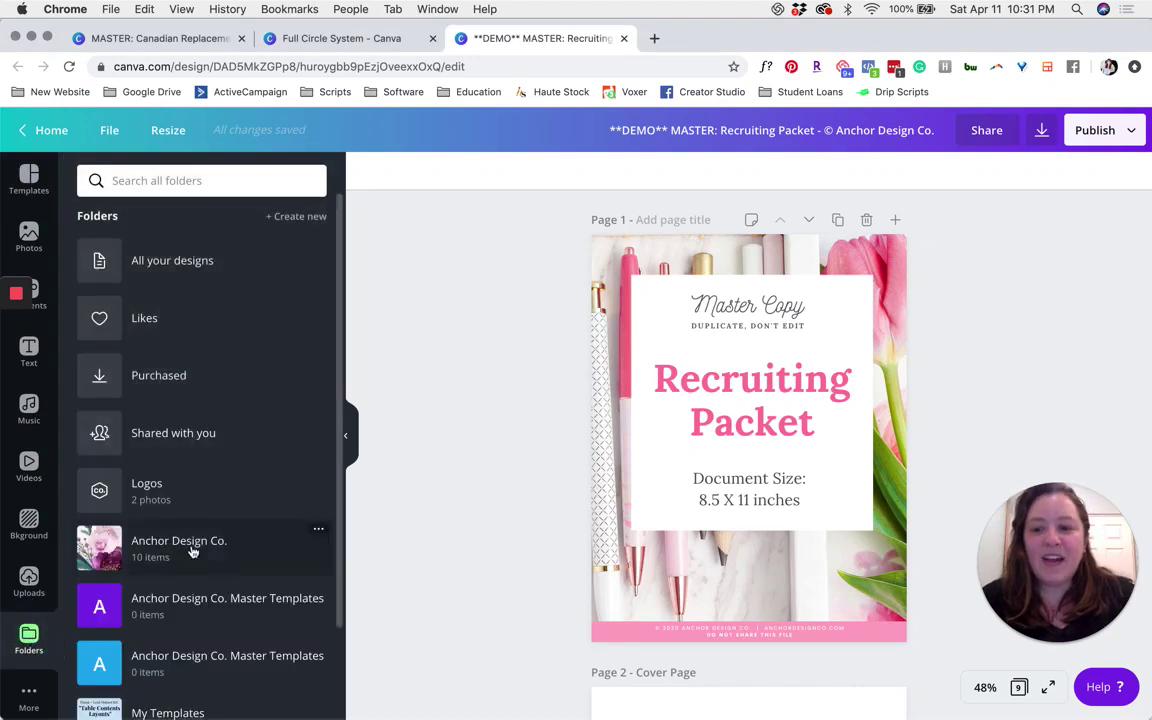
pyautogui.click(193, 552)
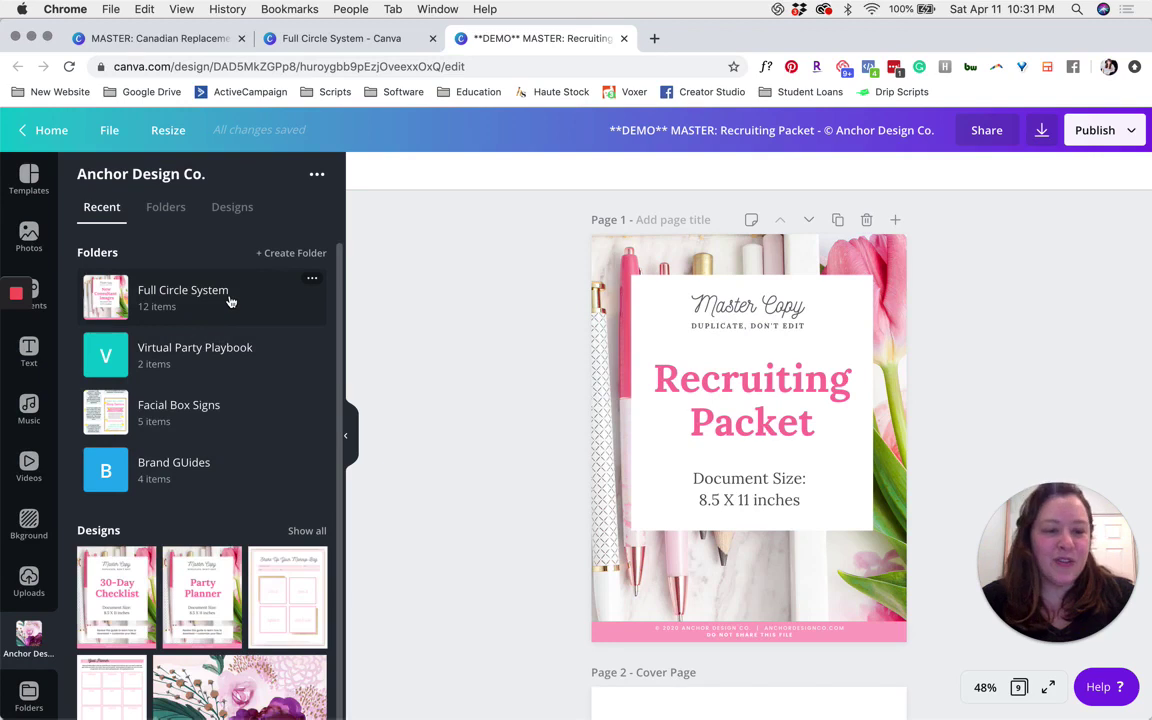
pyautogui.click(229, 299)
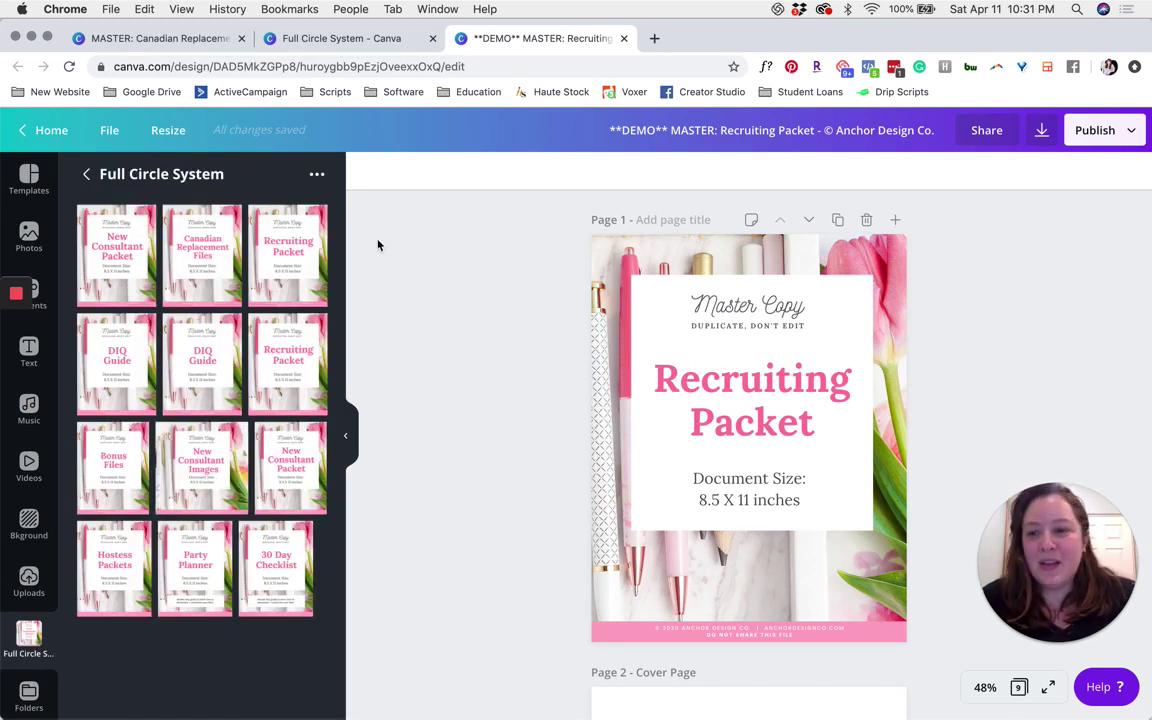
pyautogui.click(196, 258)
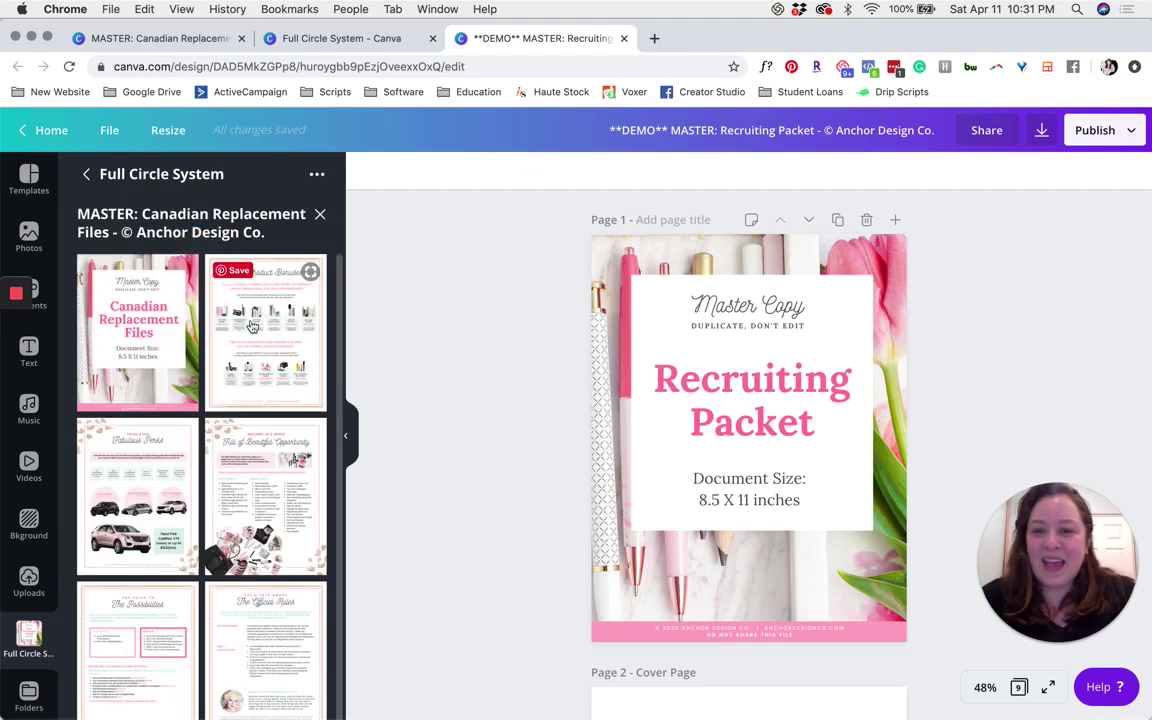
pyautogui.scroll(-1, 265, 470)
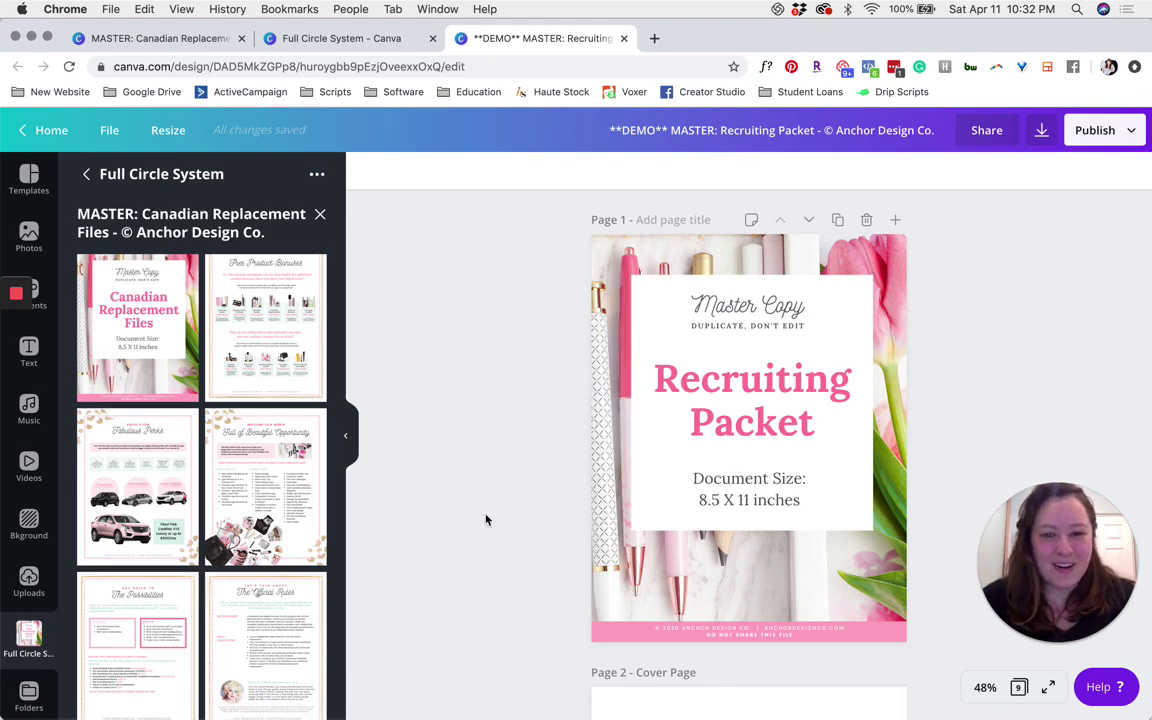
pyautogui.scroll(-10, 535, 517)
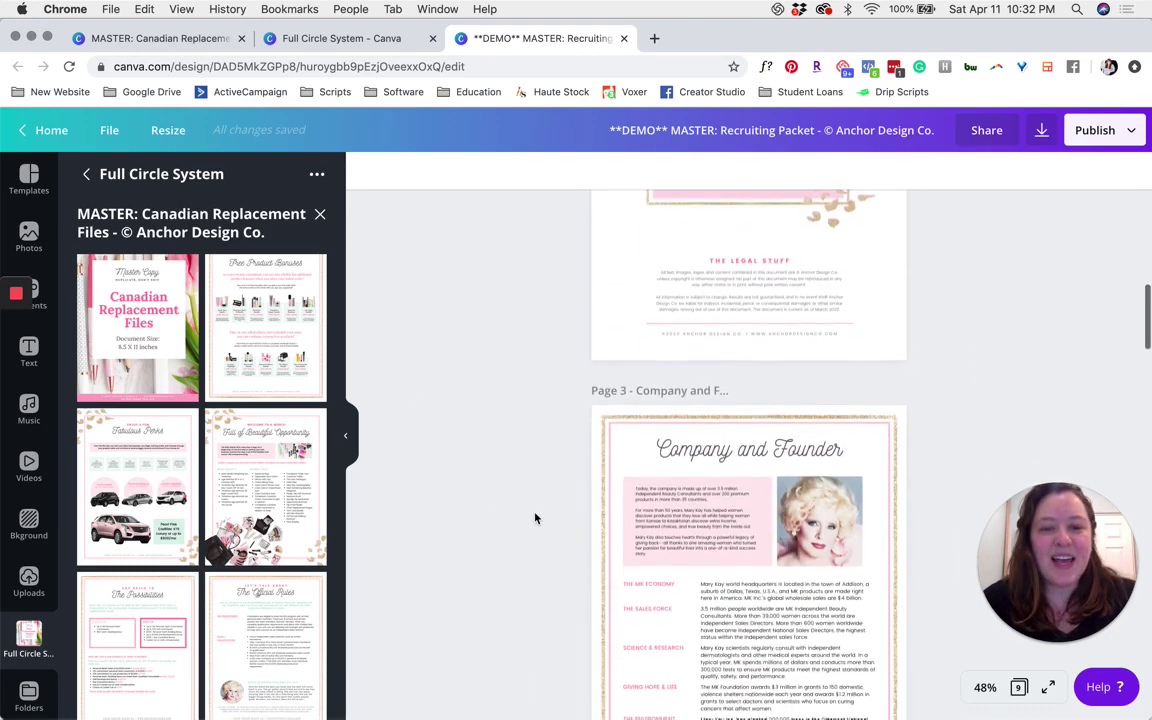
# - Replace page 4, Fabulous Perks, with the Canadian Fabulous Perks page
pyautogui.scroll(-7, 535, 517)
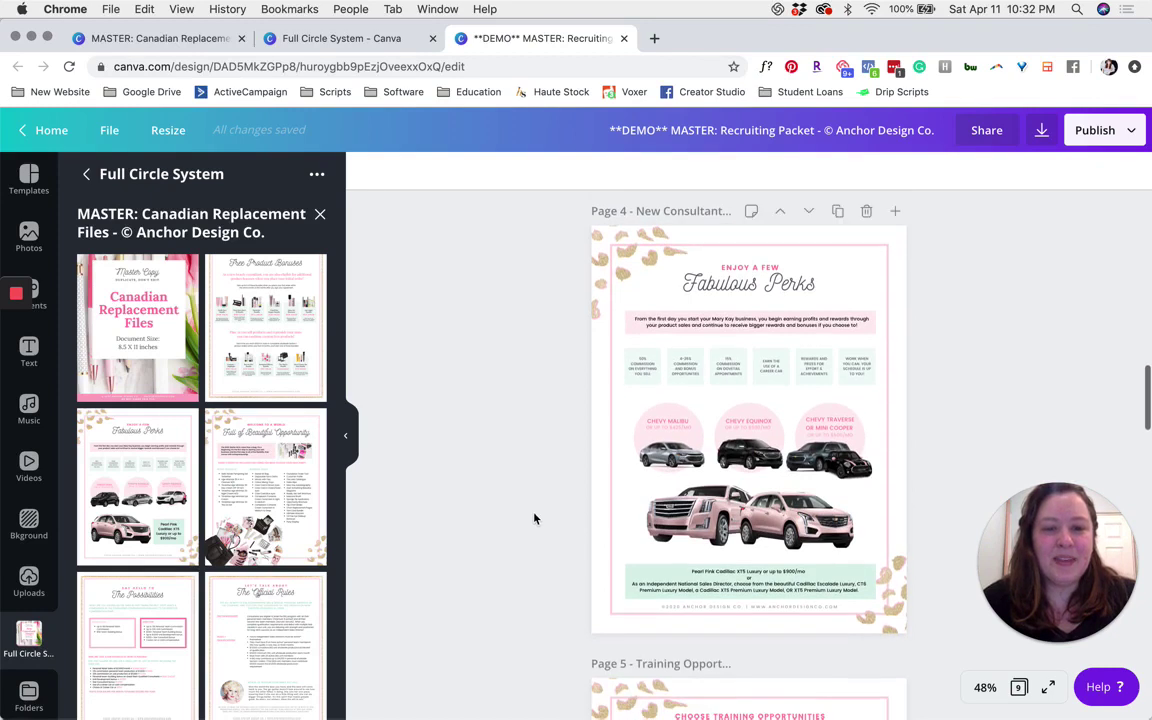
pyautogui.click(603, 466)
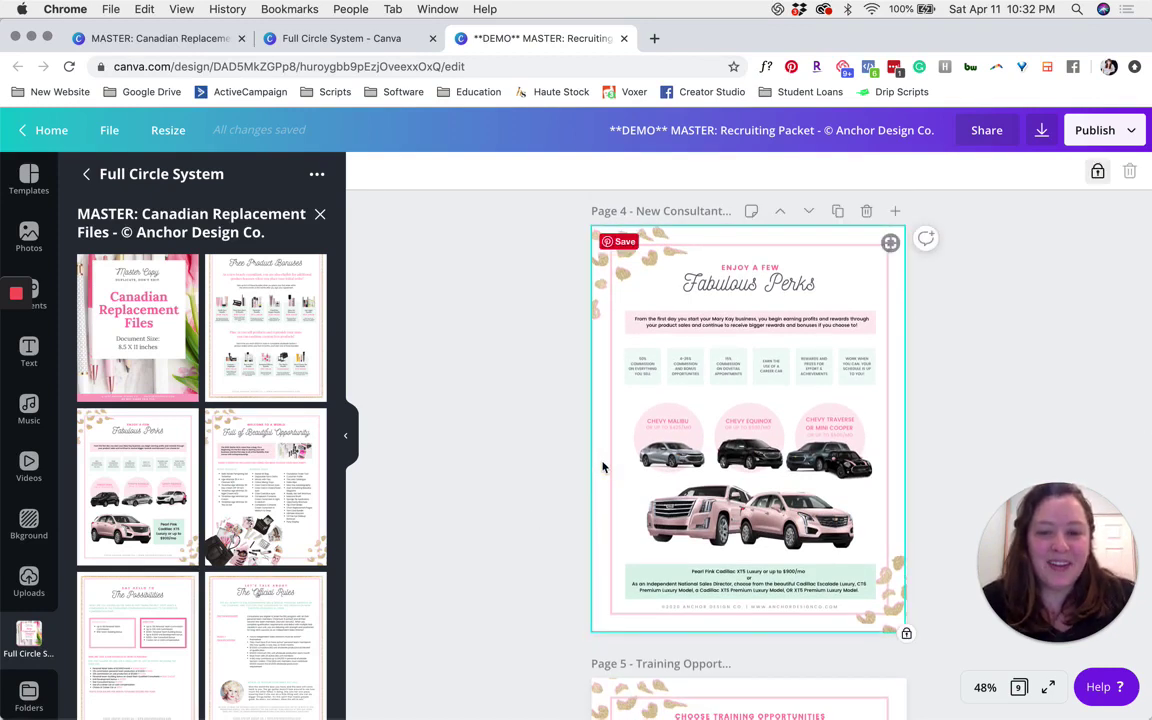
pyautogui.click(147, 492)
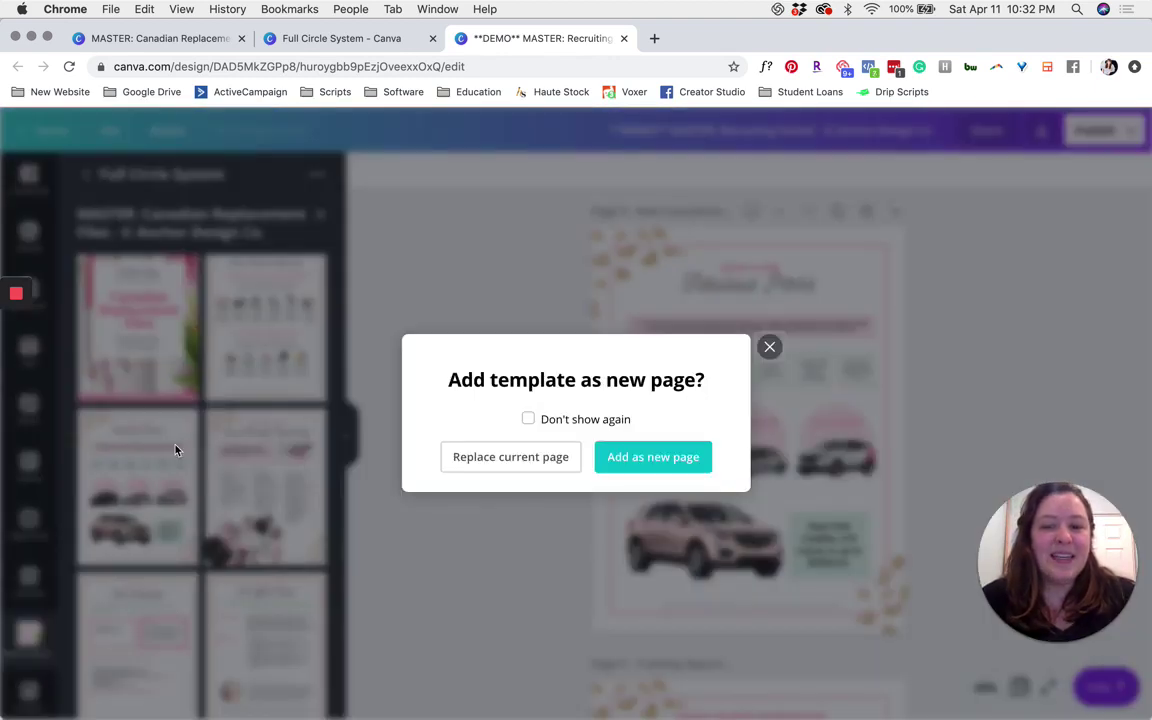
pyautogui.click(537, 459)
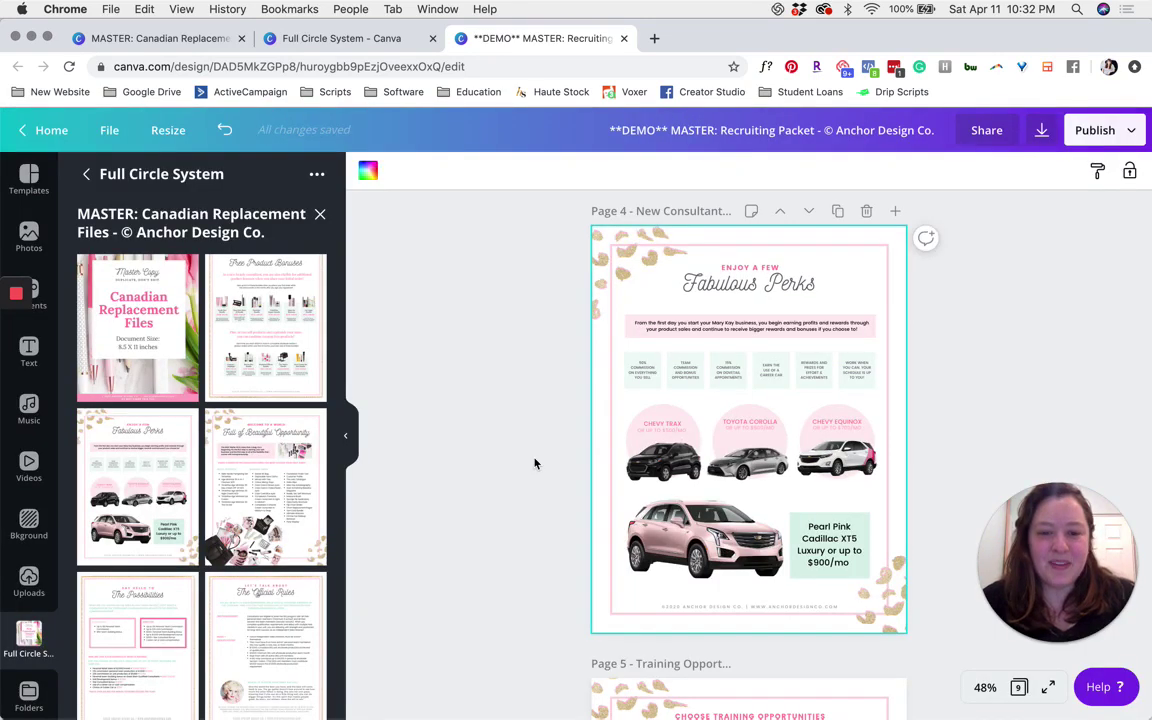
pyautogui.scroll(-2, 535, 463)
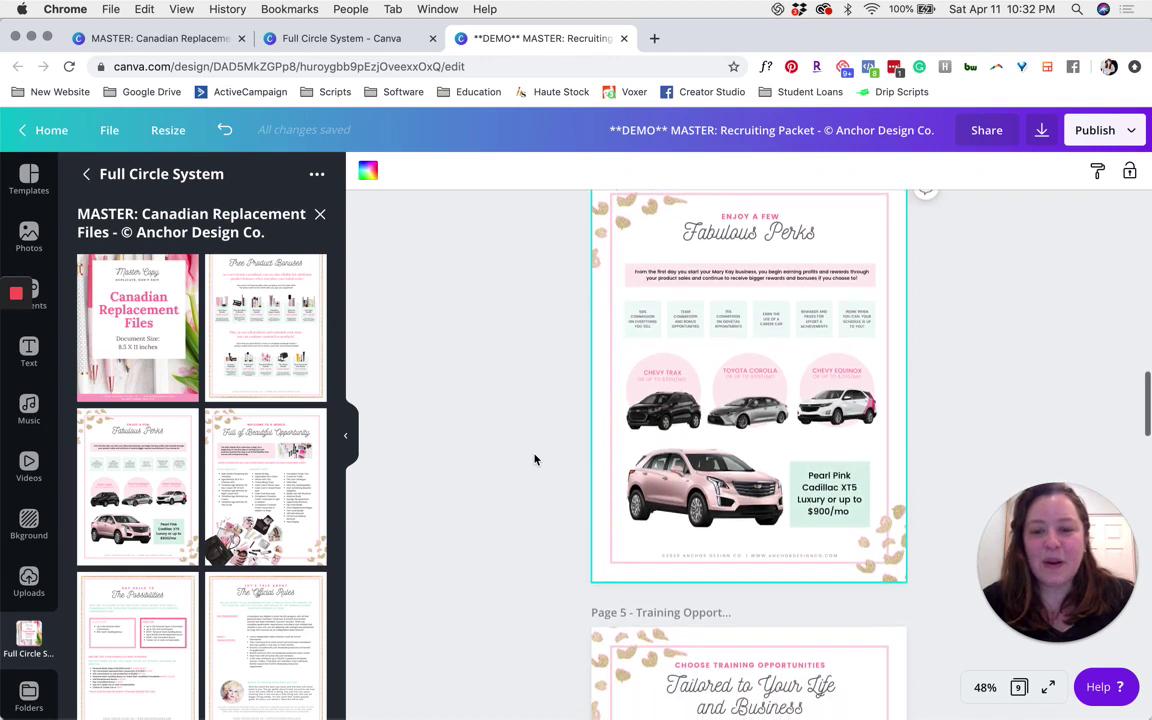
pyautogui.scroll(-2, 536, 450)
pyautogui.scroll(-5, 538, 447)
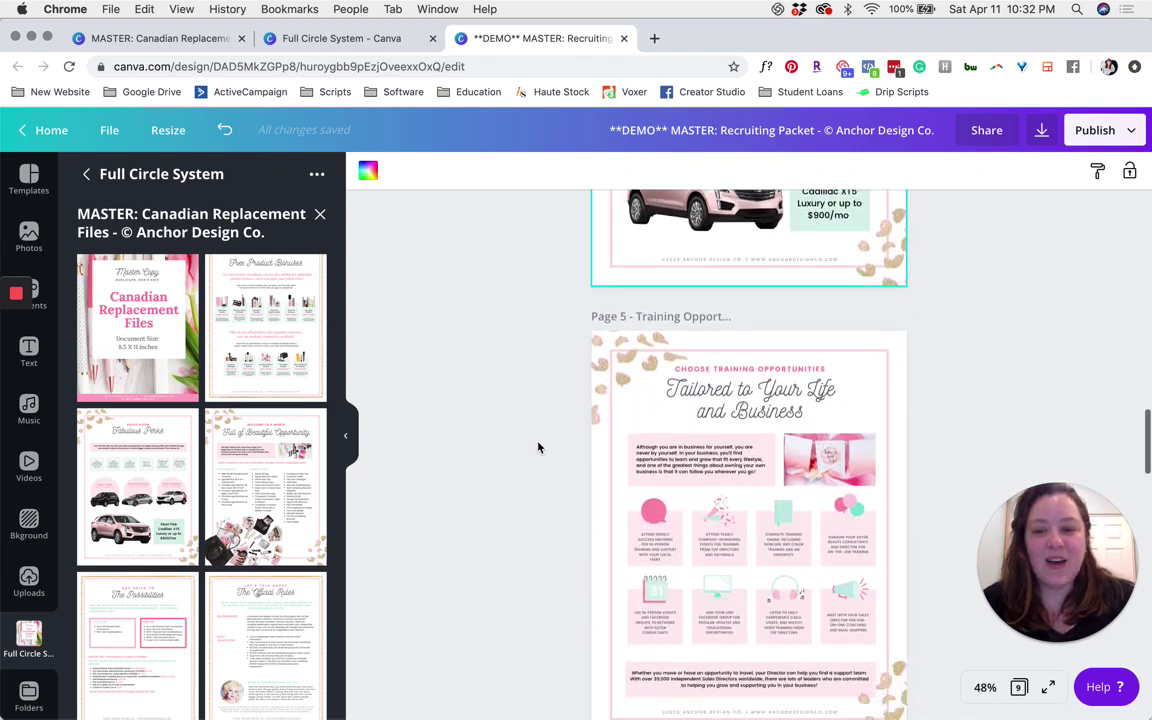
pyautogui.scroll(-8, 538, 447)
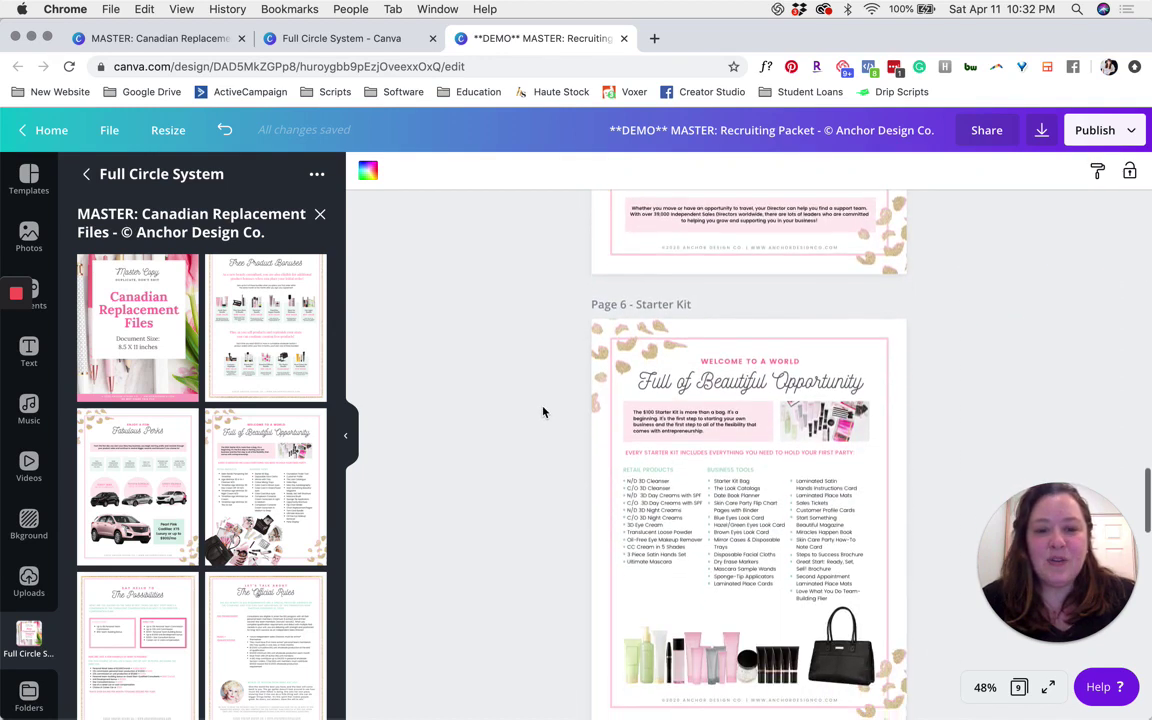
pyautogui.scroll(2, 542, 410)
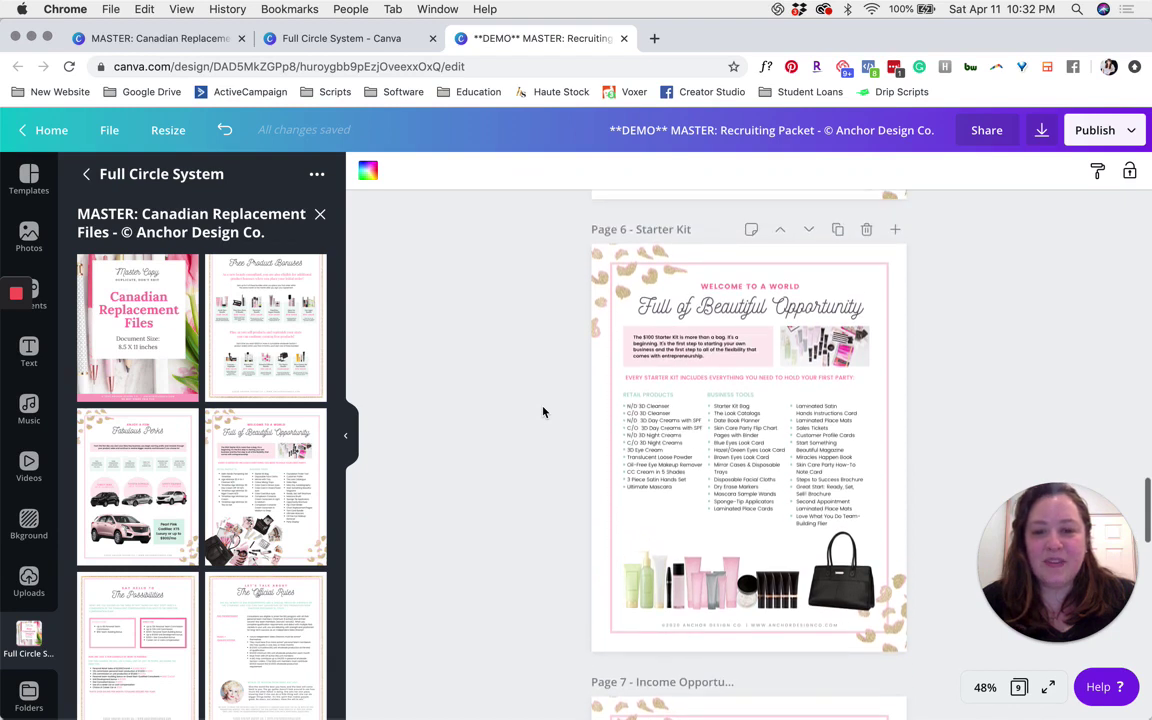
# - Replace page 6, Starter Kit, with the Canadian Full of Beautiful Opportunity page
pyautogui.click(598, 404)
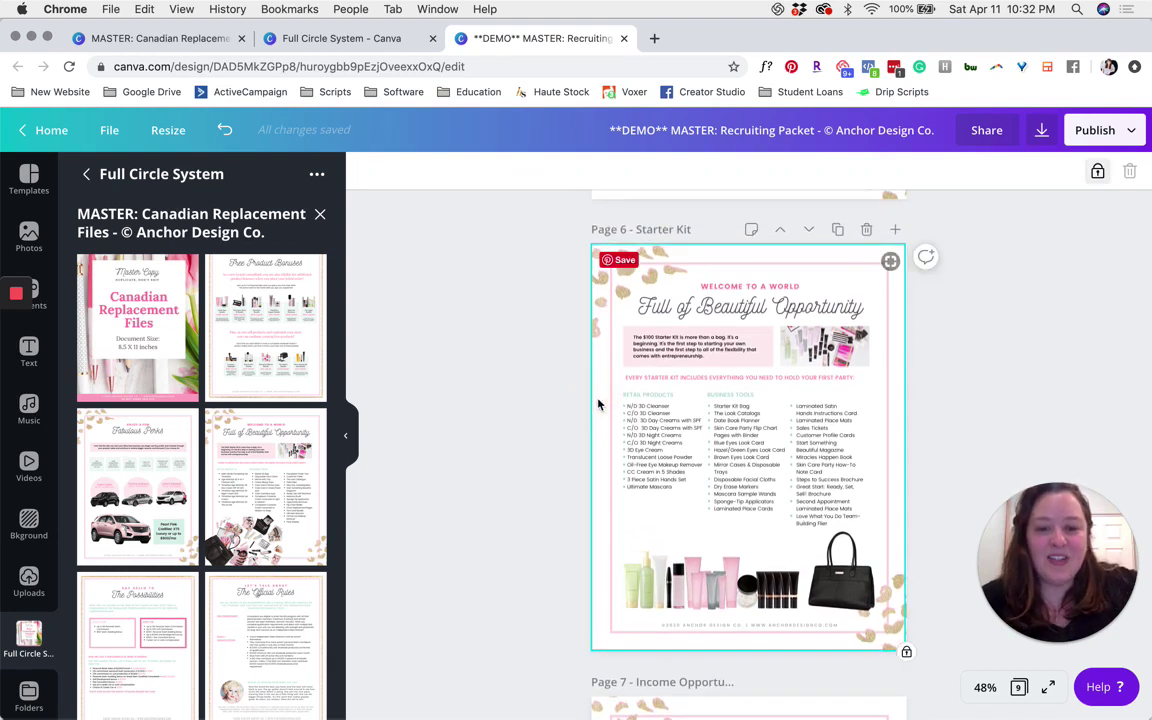
pyautogui.click(283, 507)
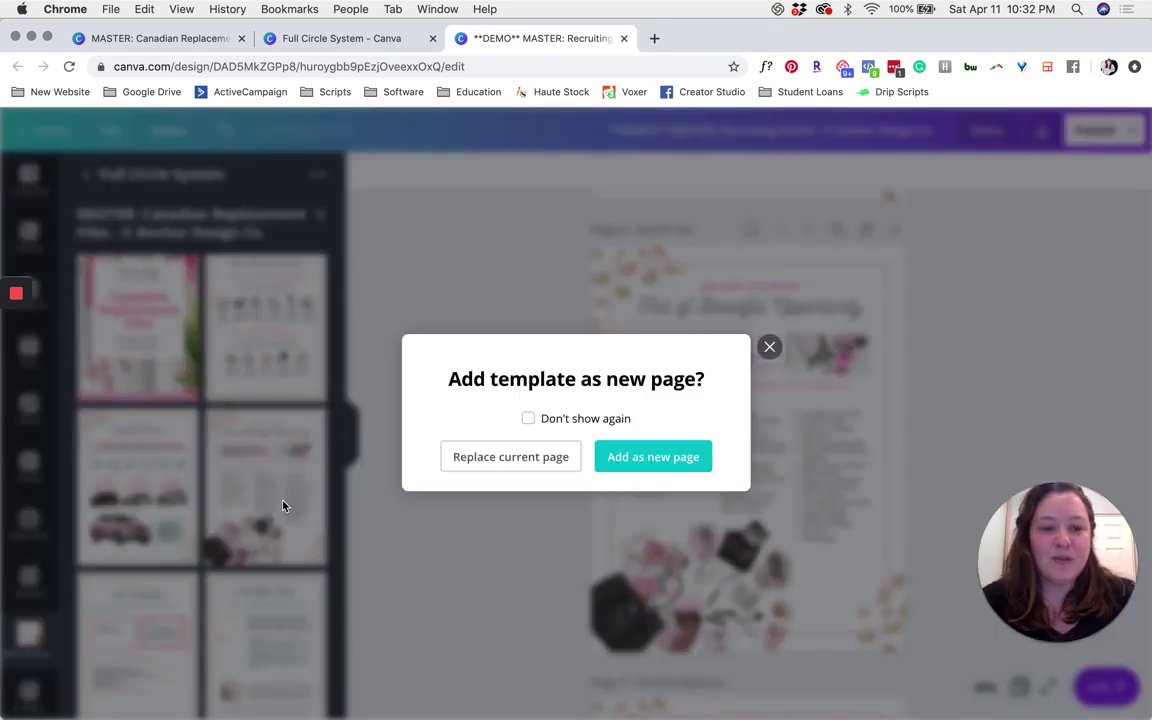
pyautogui.click(490, 457)
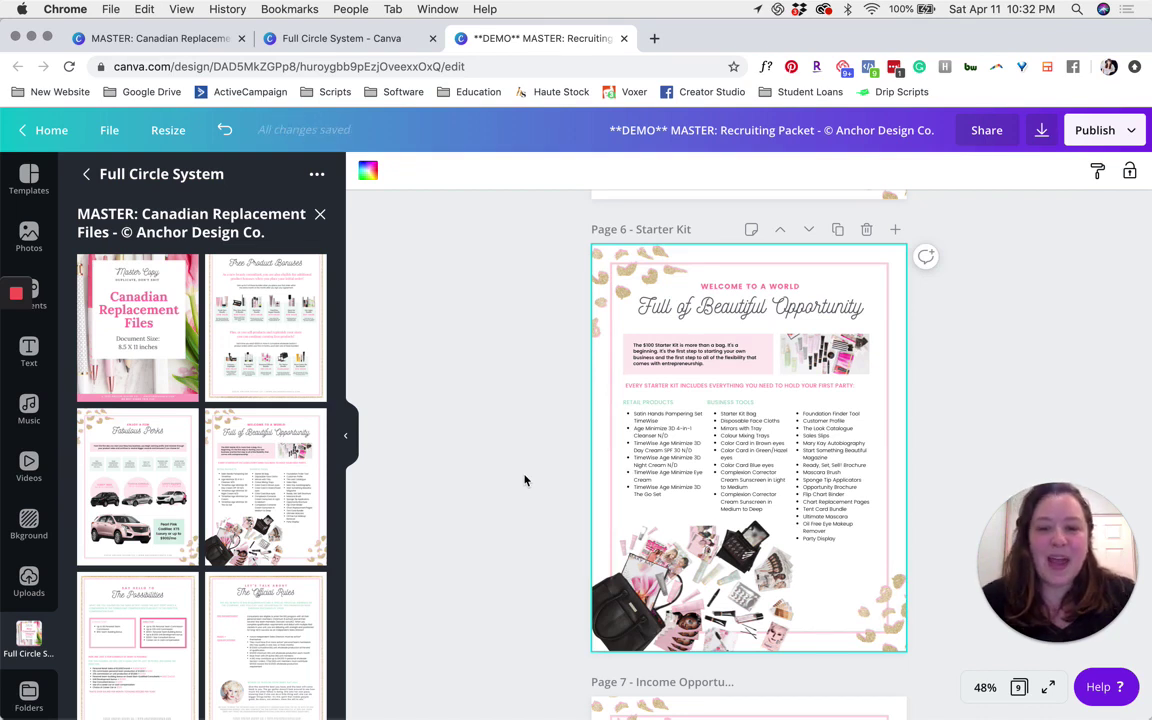
pyautogui.click(521, 481)
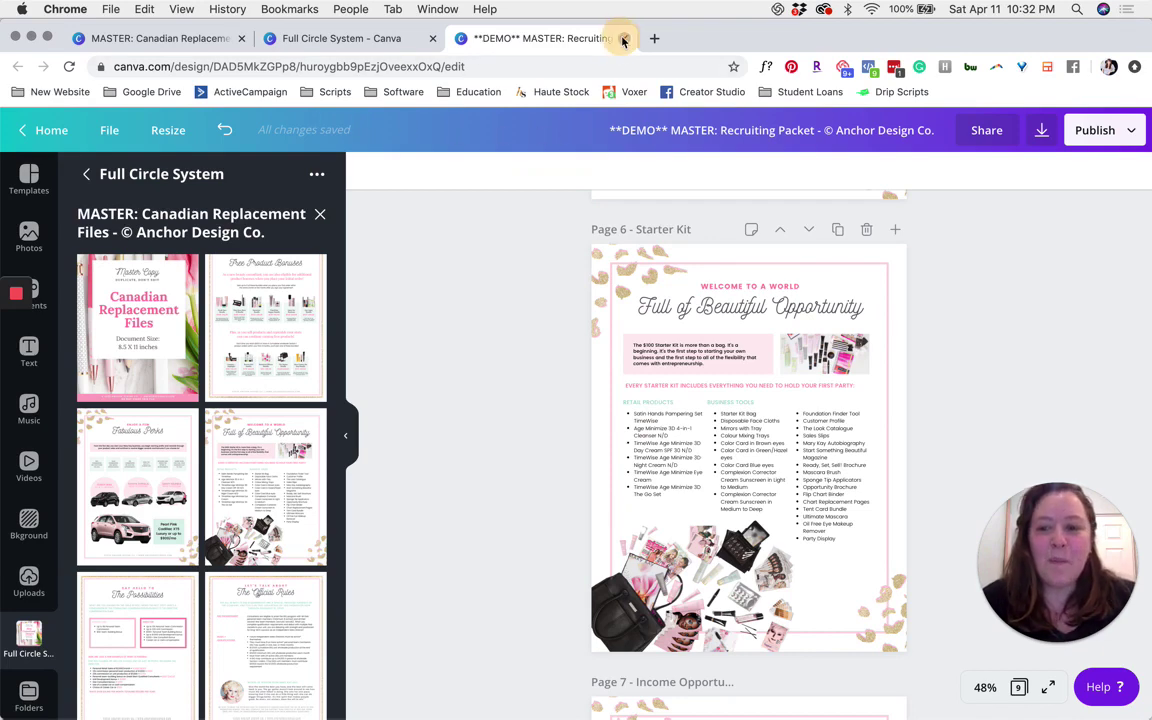
# - Close the Recruiting Packet and open the DEMO DIQ Leap Into Leadership Guide
pyautogui.click(623, 38)
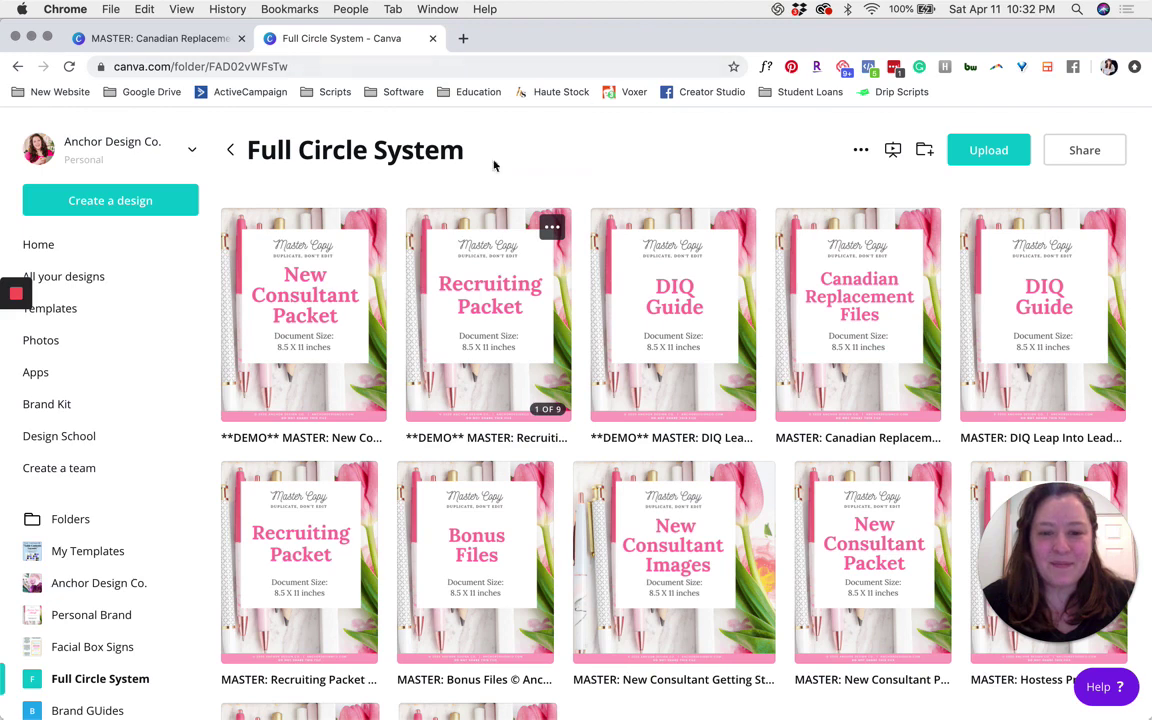
pyautogui.click(675, 336)
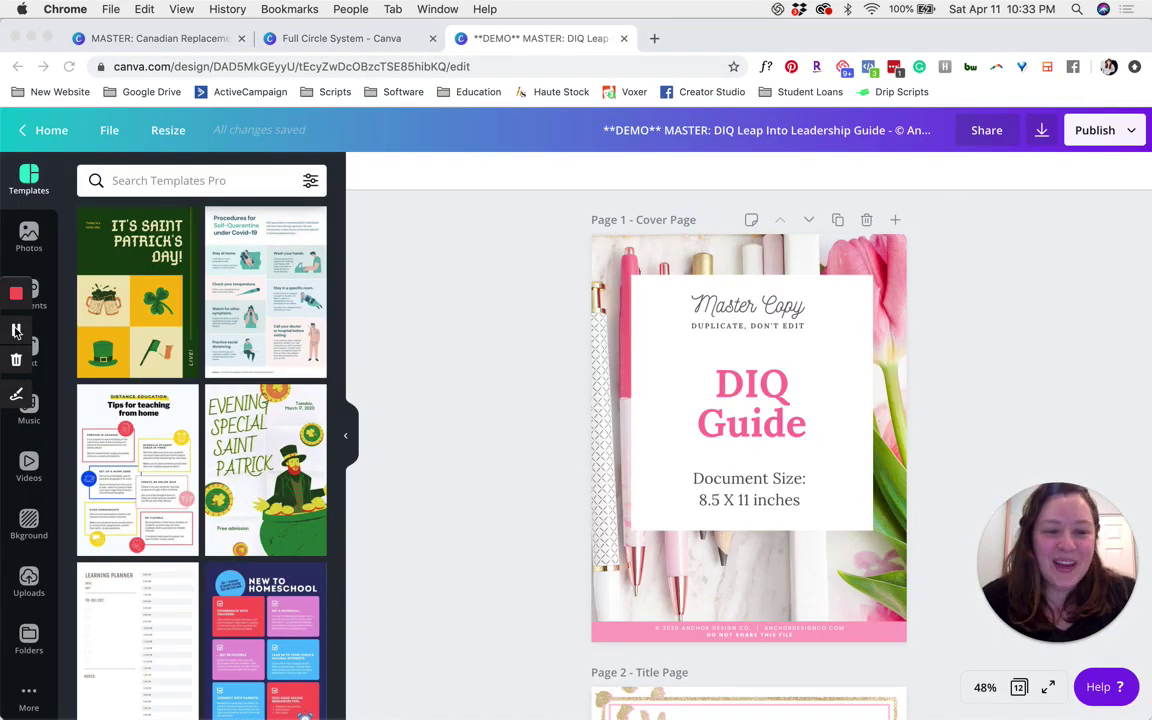
pyautogui.click(386, 483)
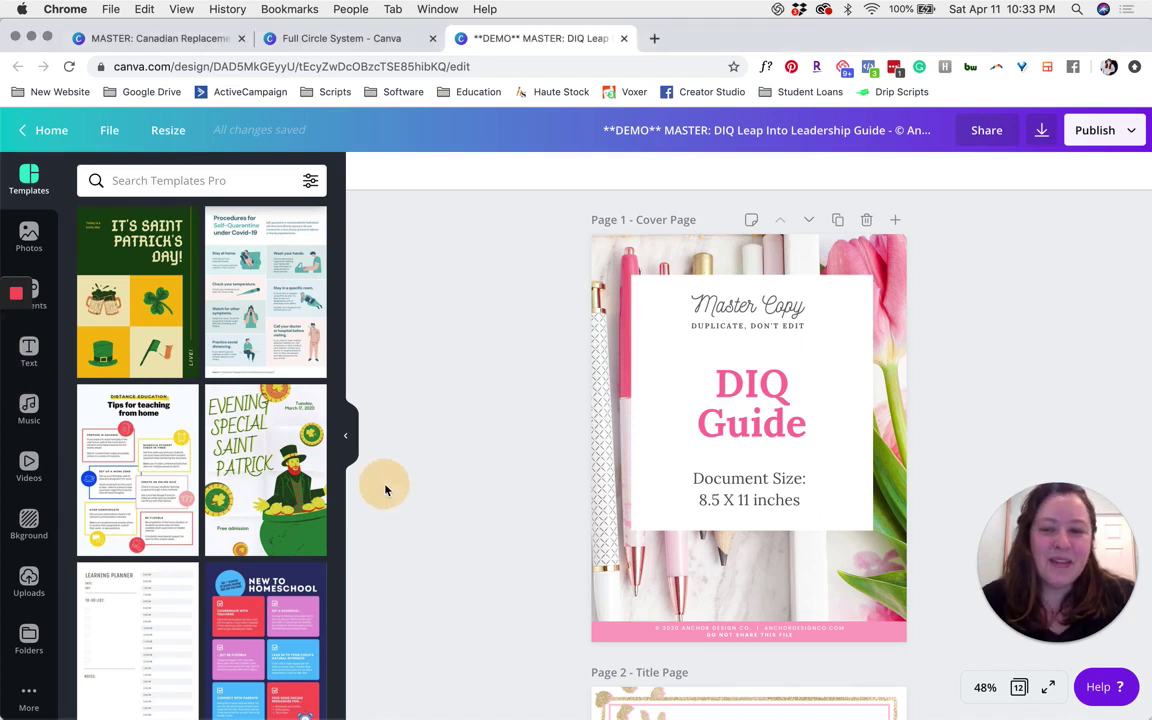
# - Browse Folders > Anchor Design Co. > Full Circle System and expand the Canadian Replacement Files pages
pyautogui.click(33, 642)
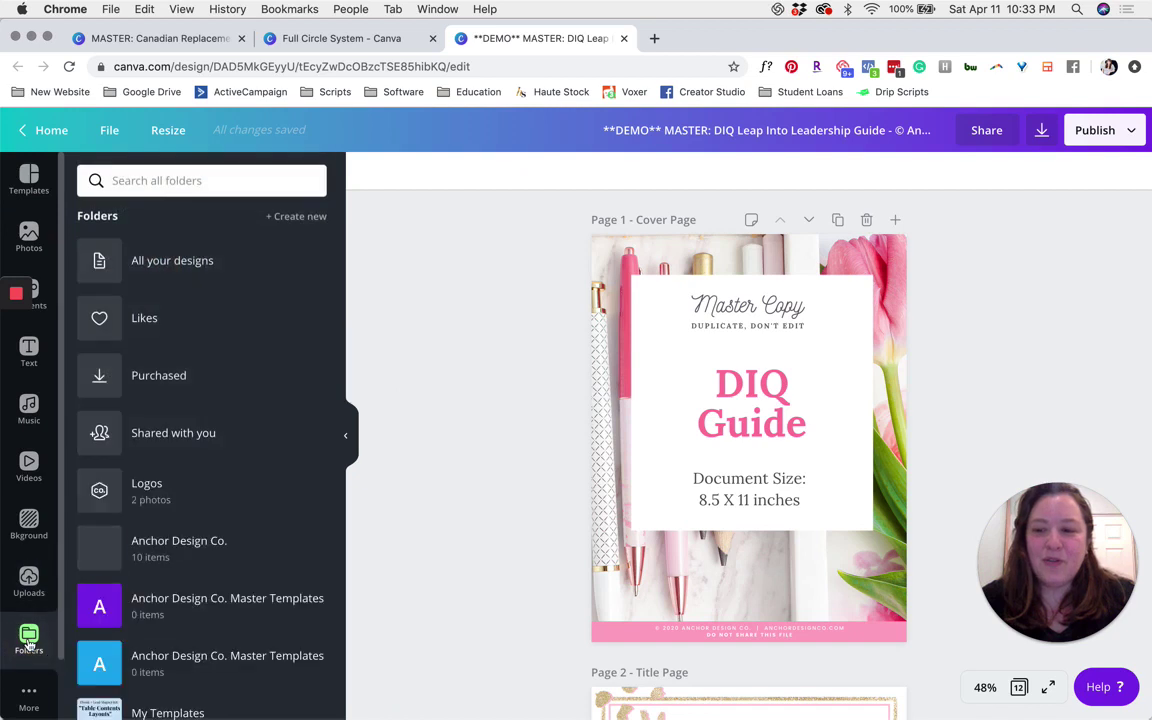
pyautogui.click(181, 559)
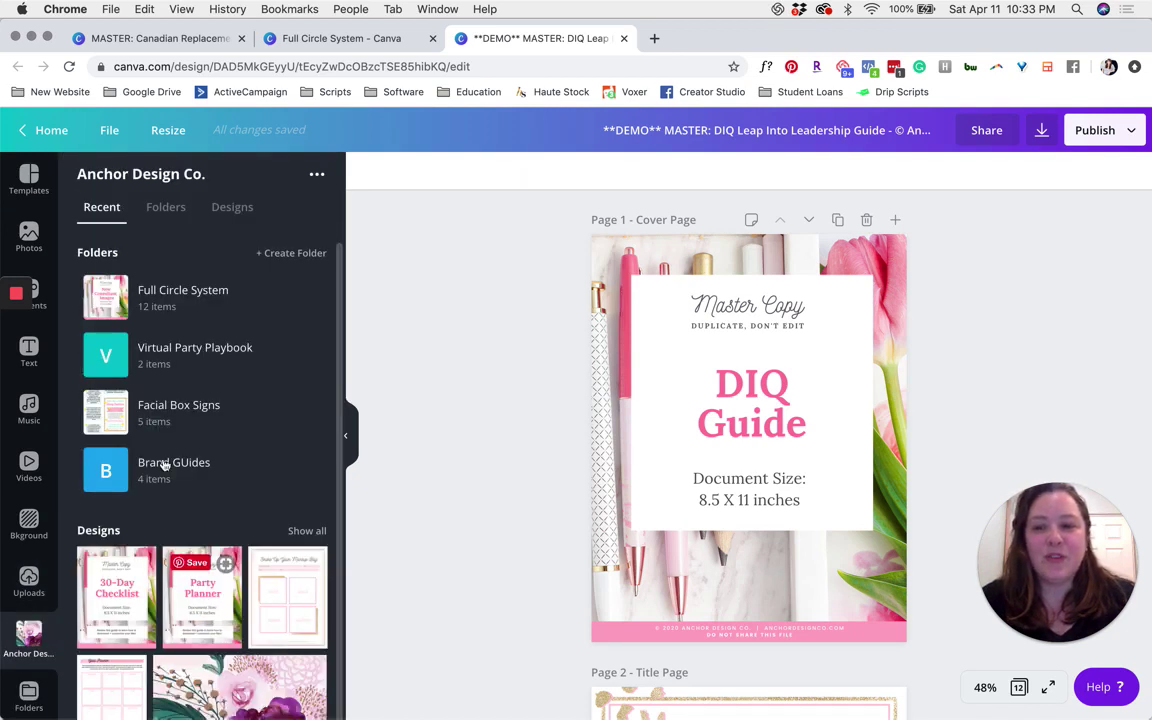
pyautogui.click(216, 294)
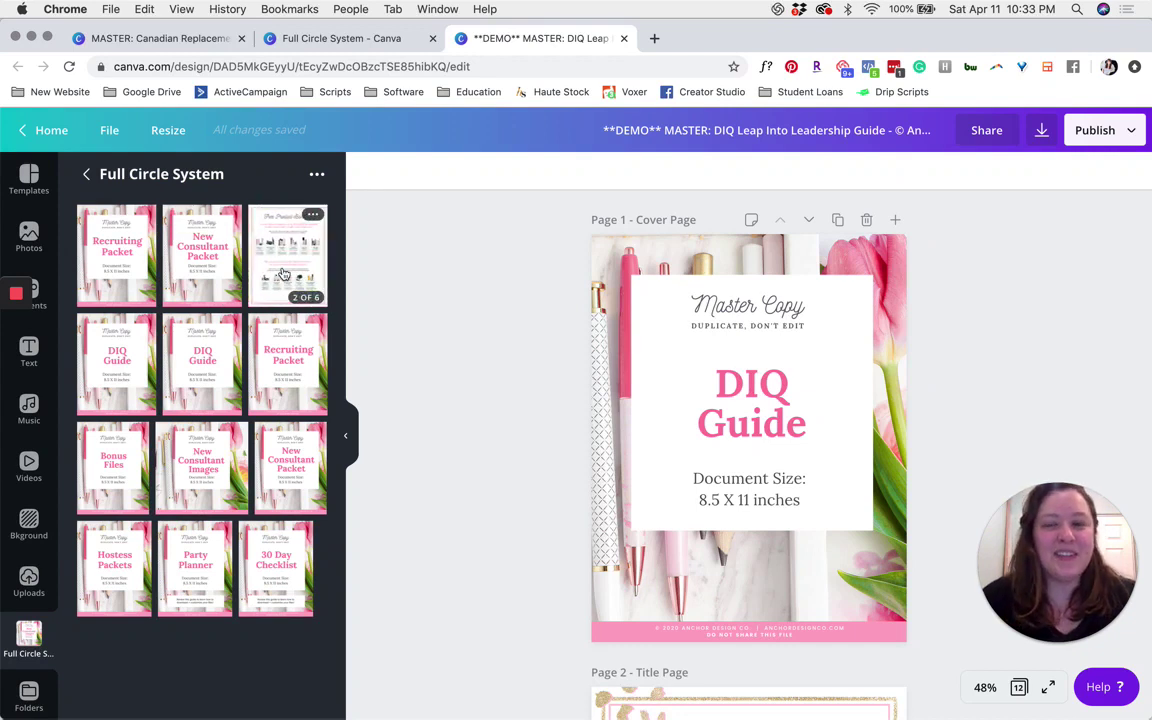
pyautogui.click(284, 272)
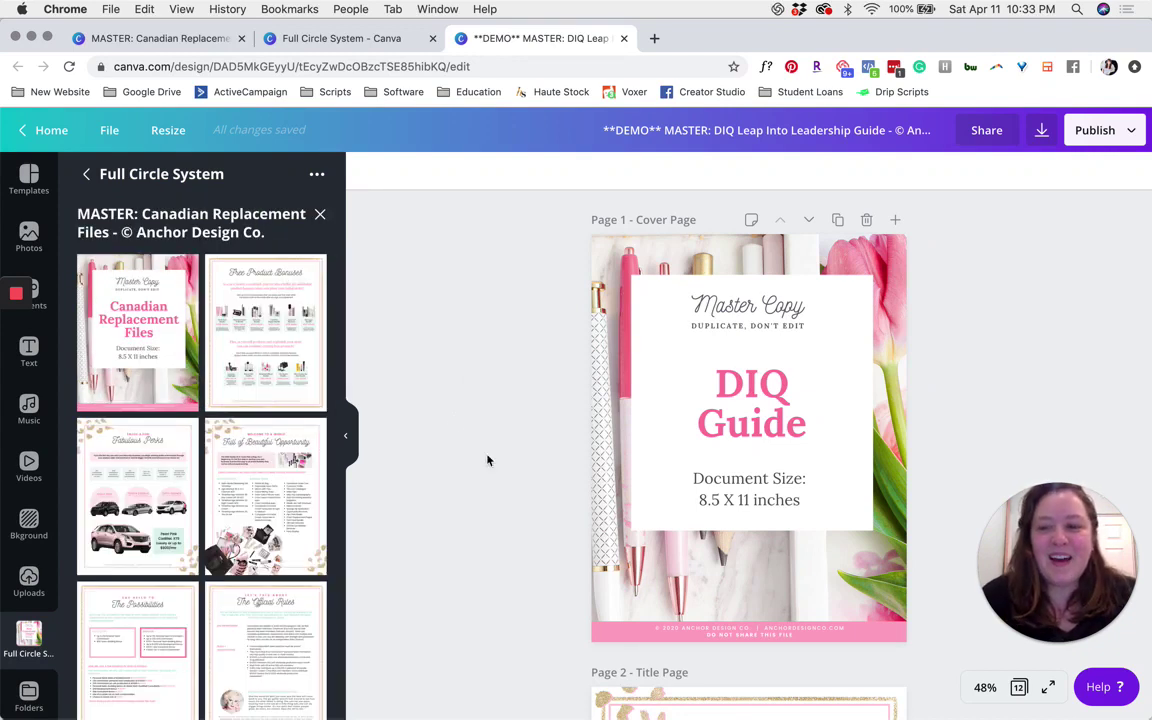
# - Replace Page 8 with the Canadian Say Hello to The Possibilities page
pyautogui.scroll(-1, 236, 521)
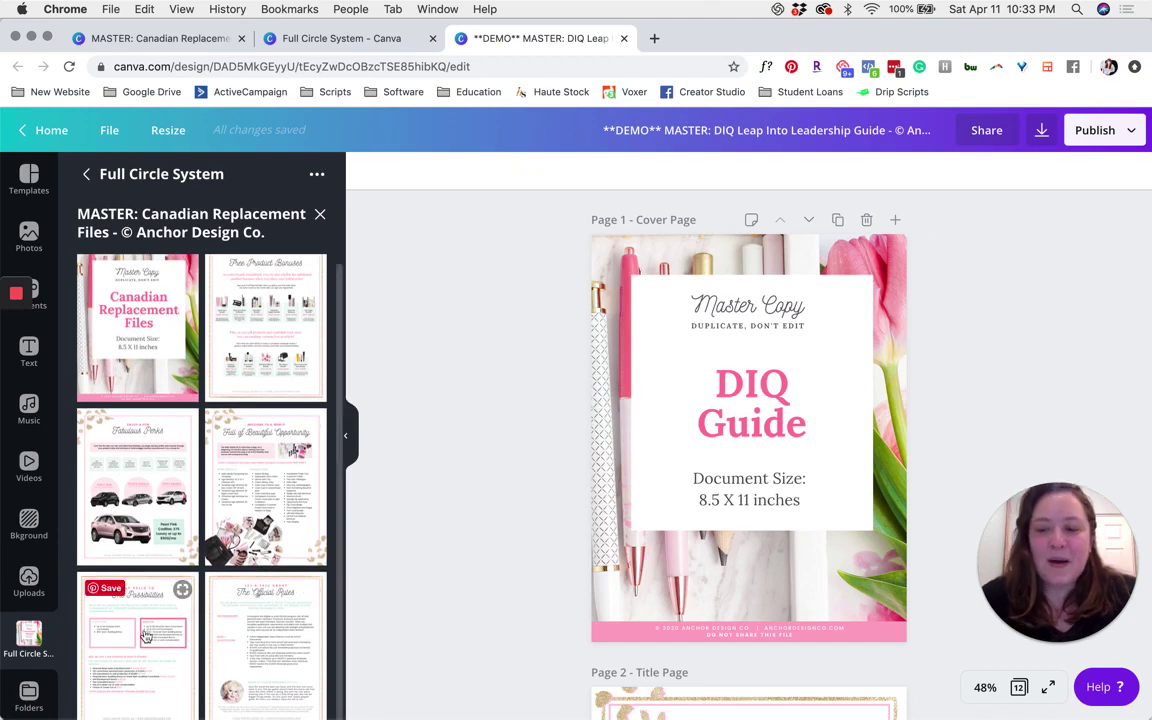
pyautogui.scroll(-8, 492, 608)
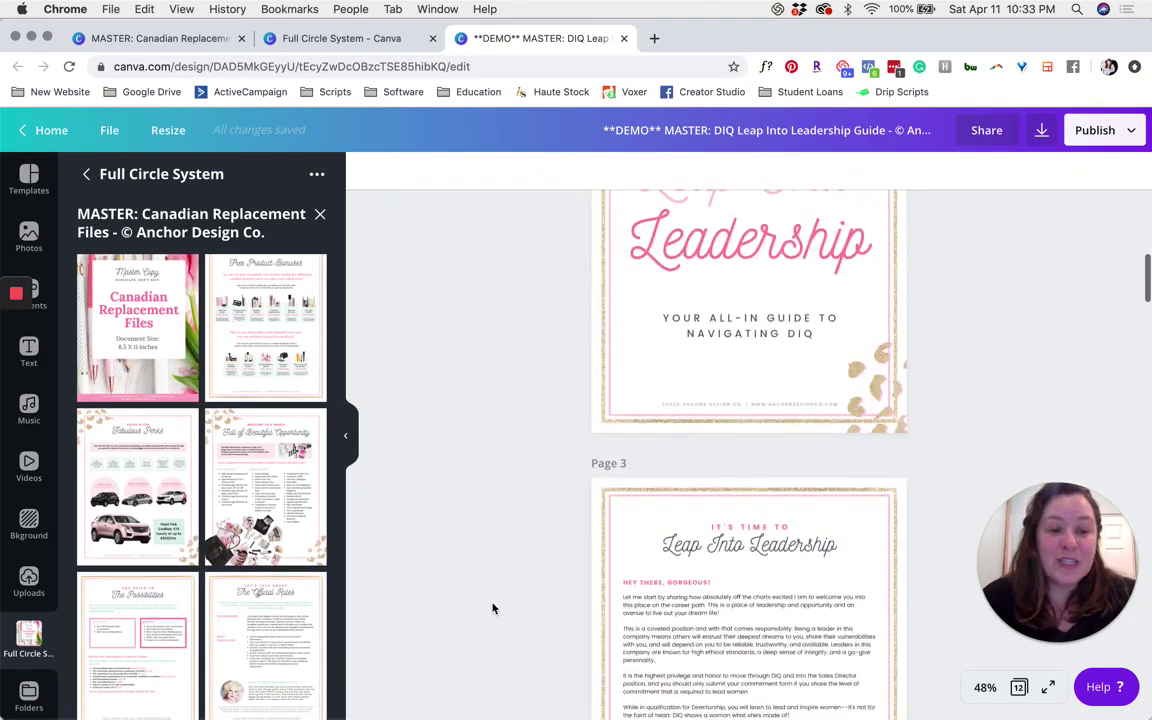
pyautogui.scroll(-3, 492, 608)
pyautogui.scroll(1, 492, 608)
pyautogui.scroll(-10, 492, 608)
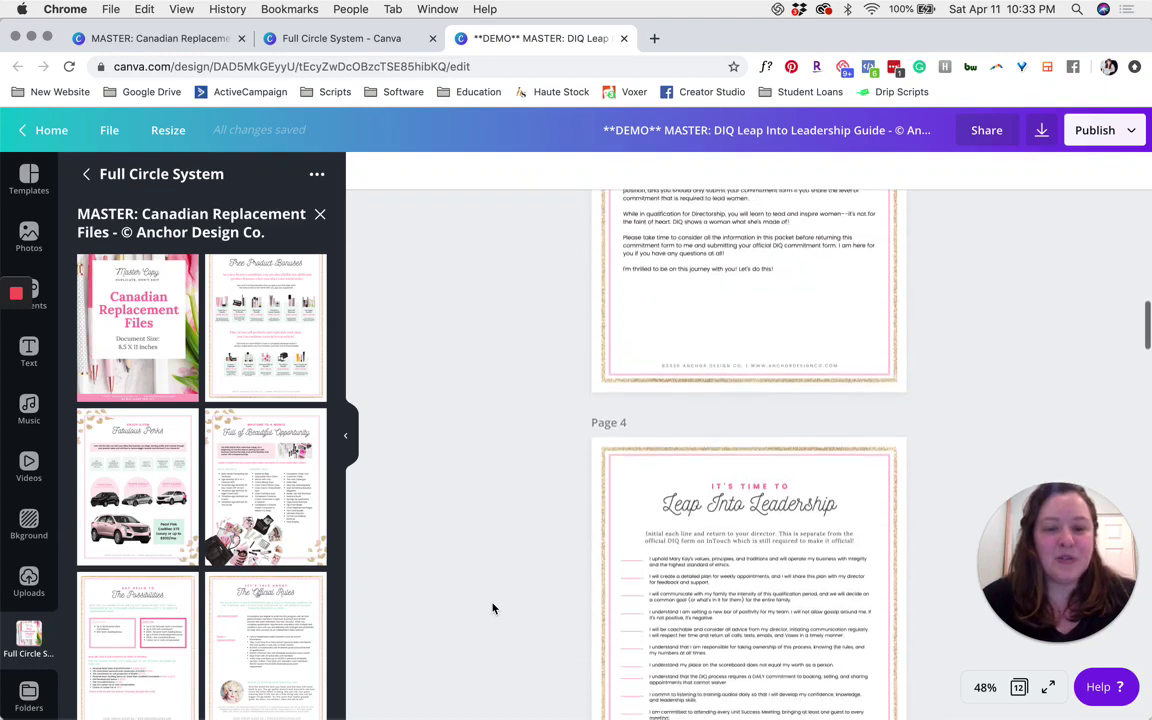
pyautogui.scroll(-15, 492, 608)
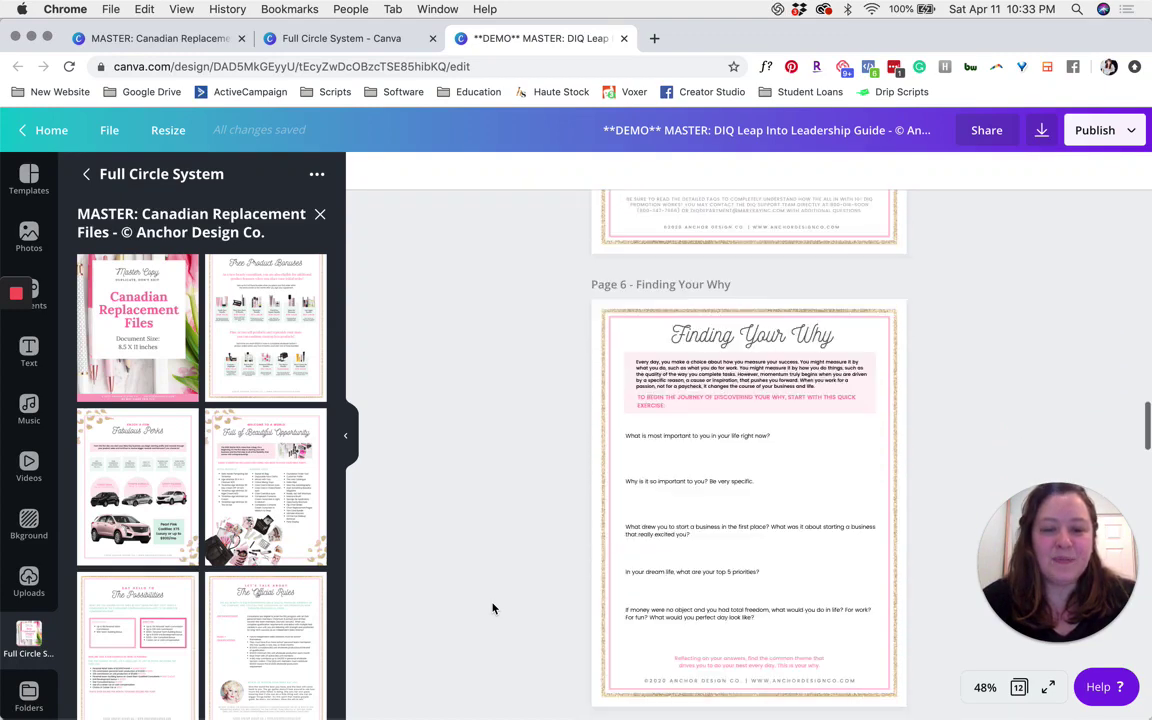
pyautogui.scroll(-10, 492, 608)
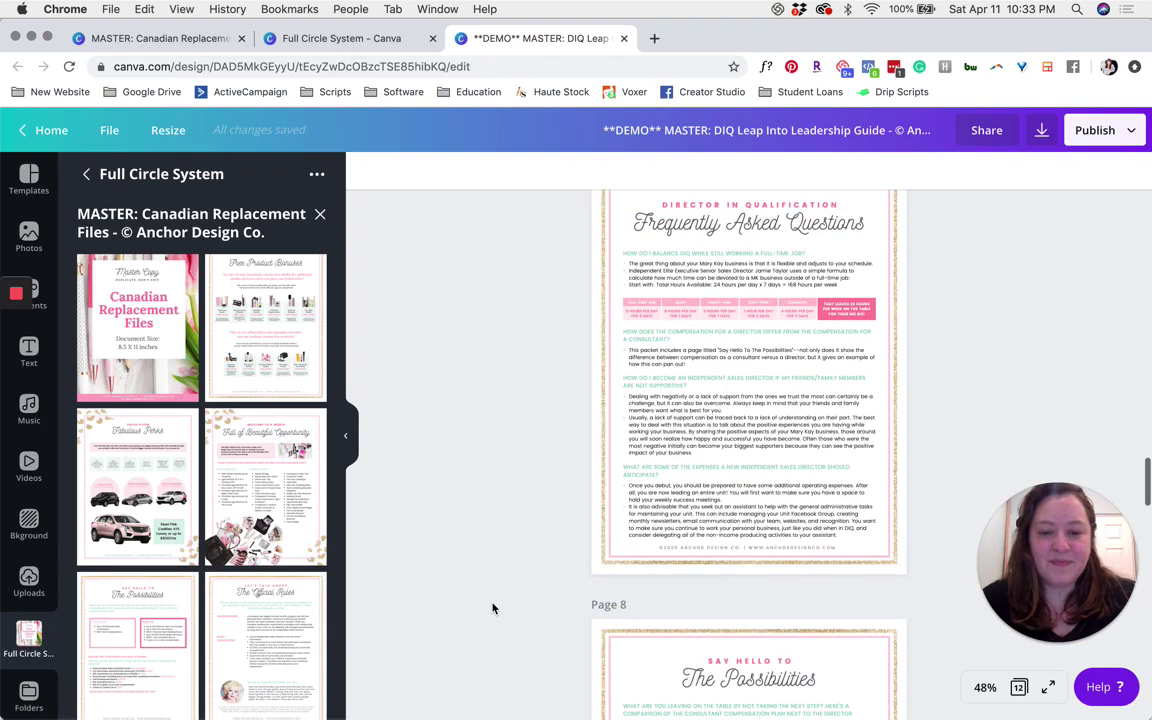
pyautogui.scroll(-5, 492, 608)
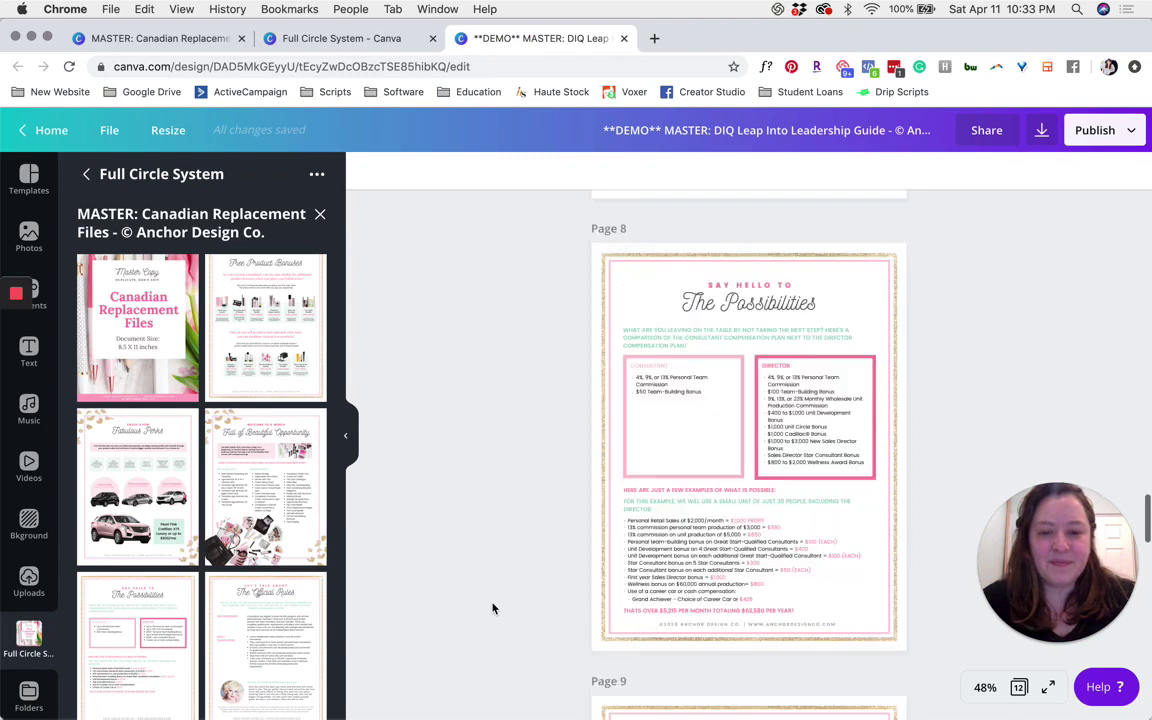
pyautogui.click(597, 490)
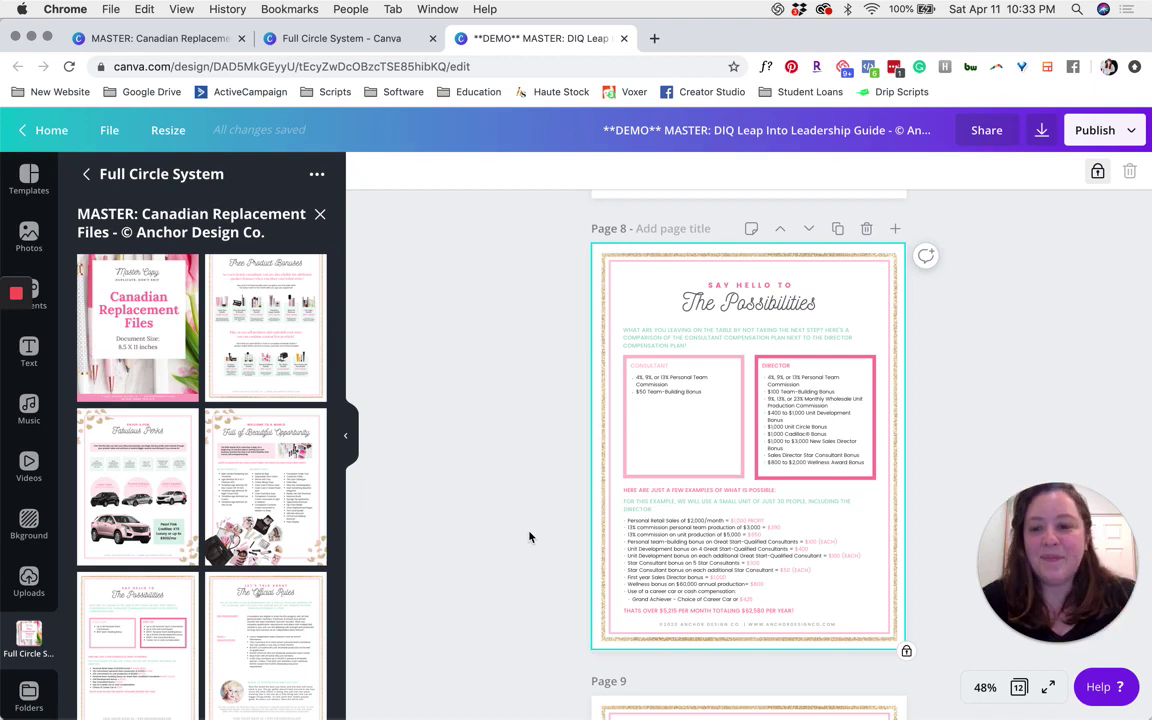
pyautogui.click(167, 645)
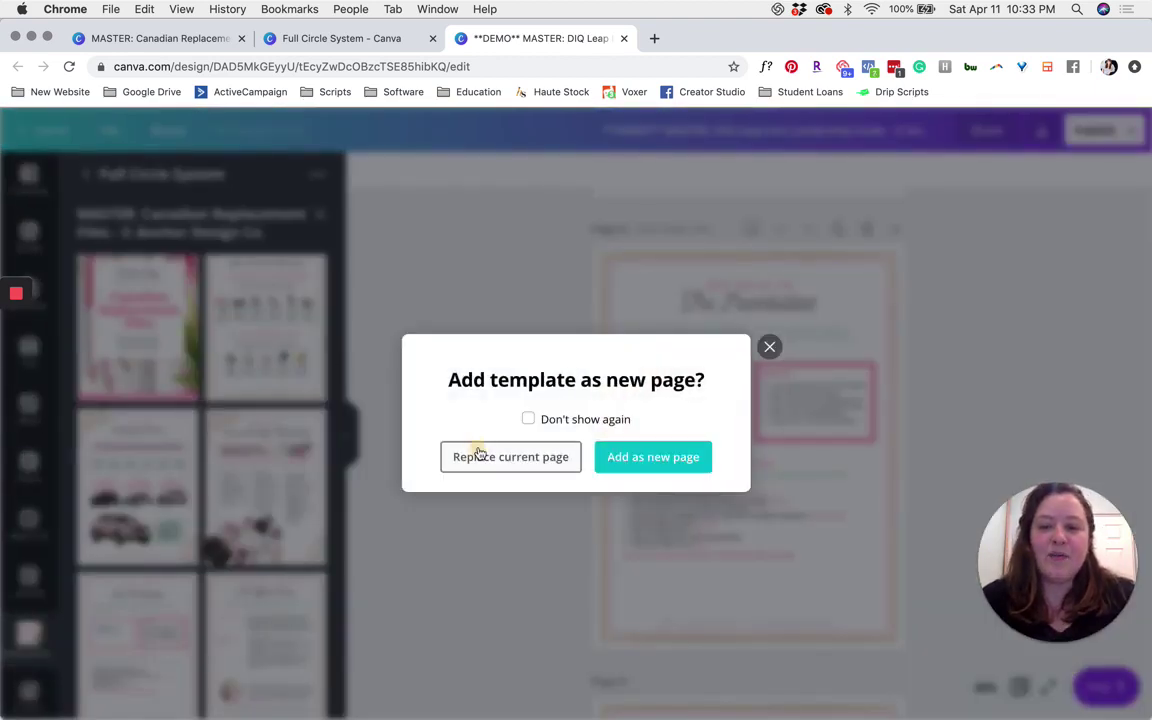
pyautogui.click(480, 455)
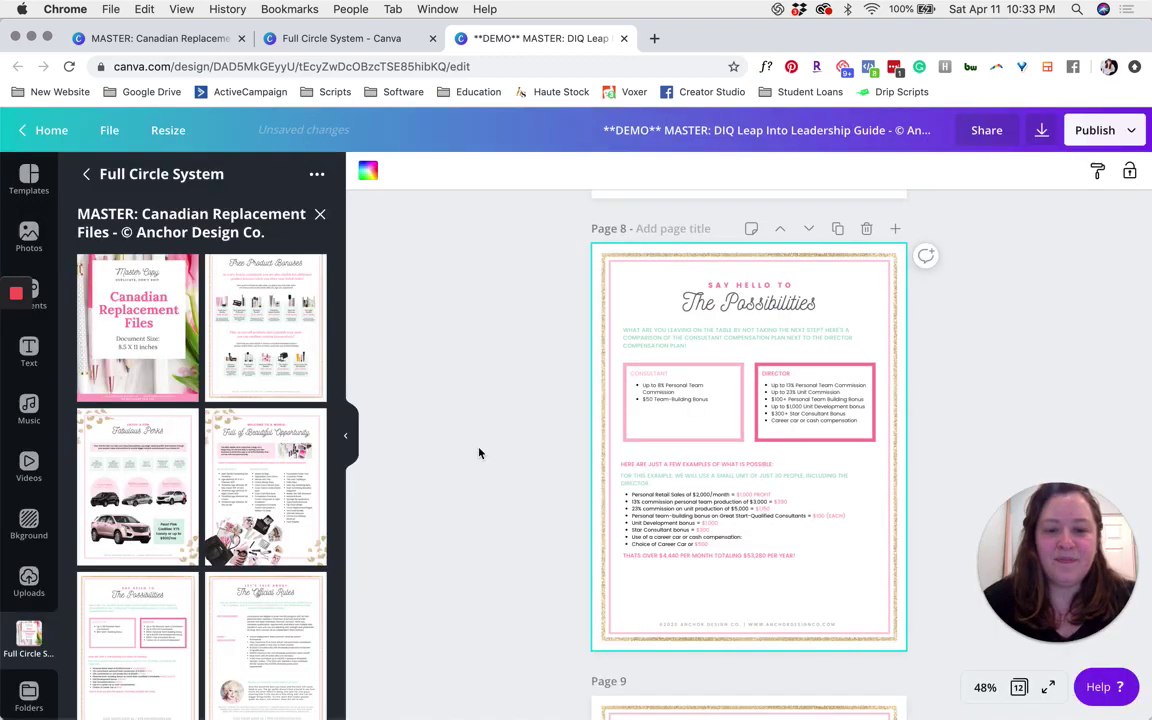
pyautogui.scroll(-10, 543, 552)
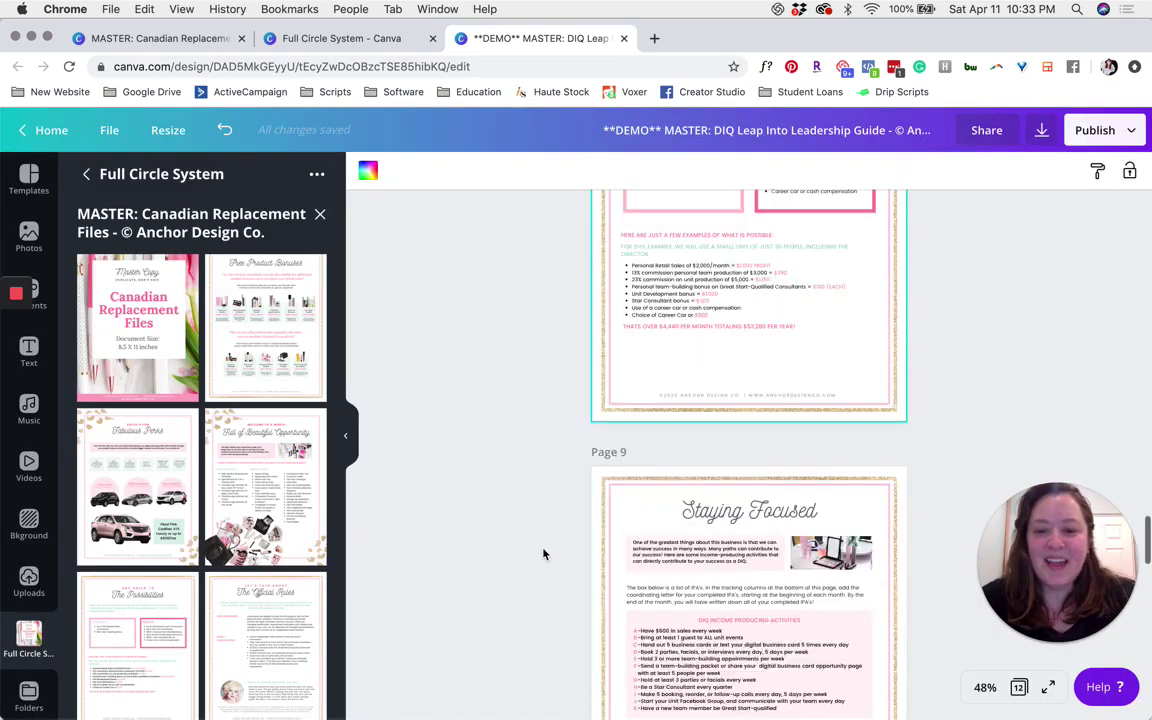
pyautogui.scroll(-10, 543, 549)
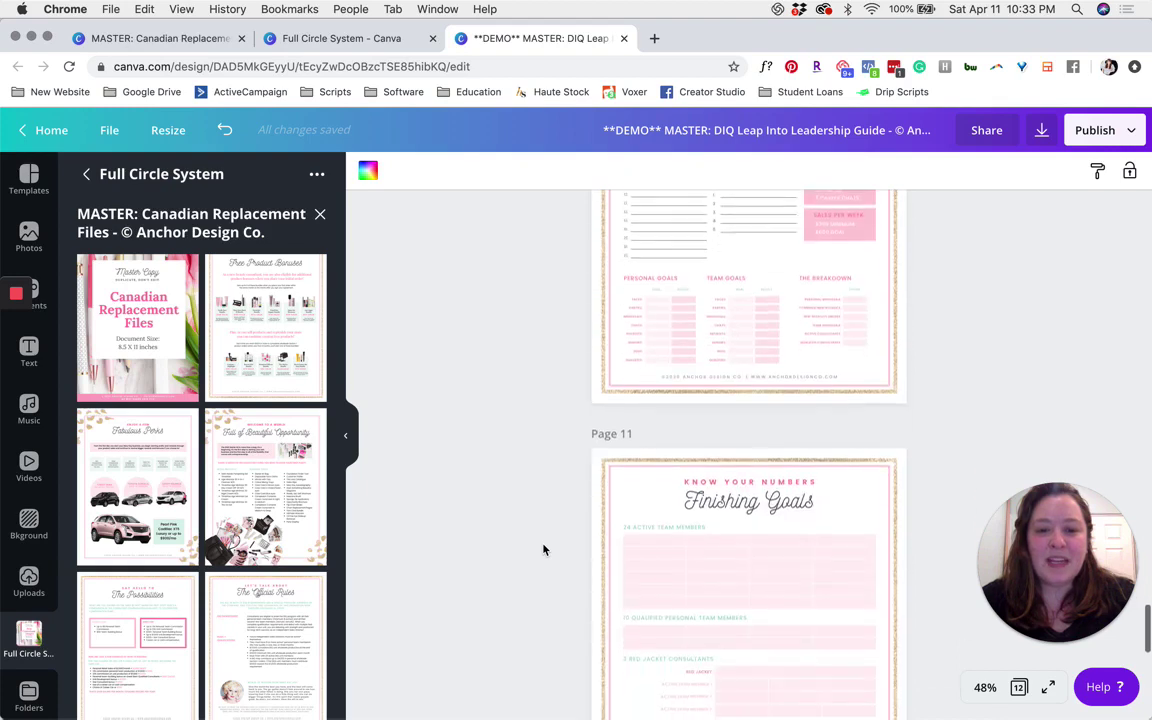
pyautogui.scroll(-4, 545, 541)
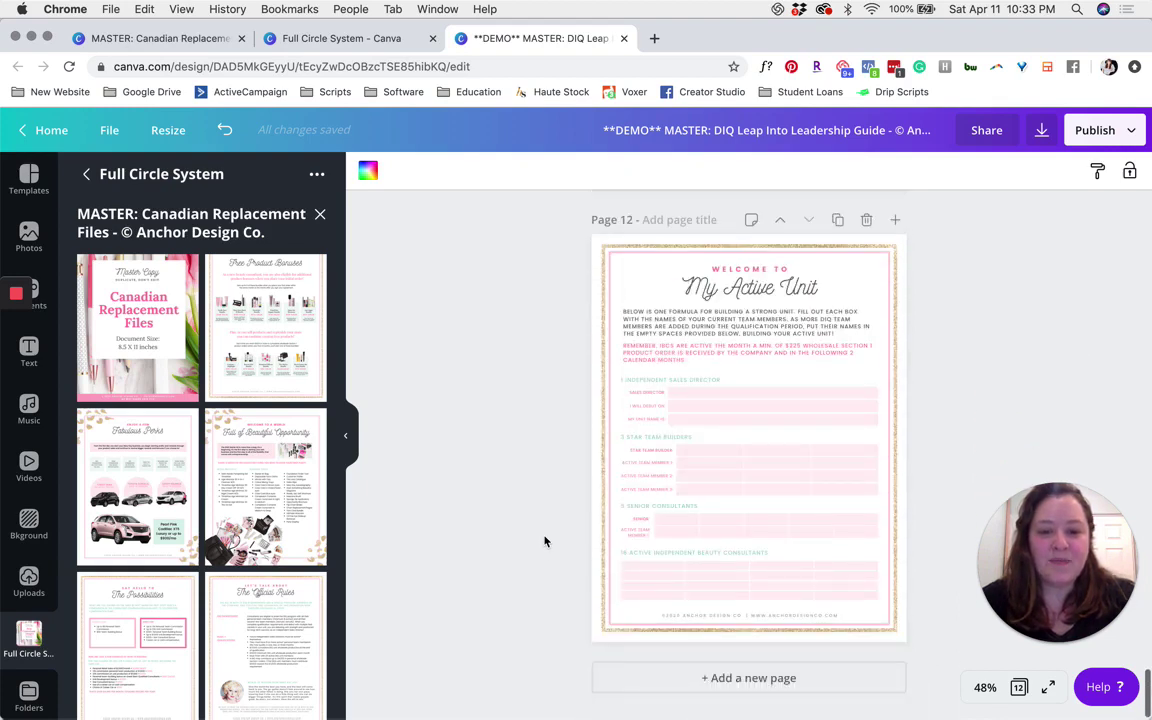
pyautogui.scroll(10, 545, 541)
pyautogui.scroll(15, 545, 541)
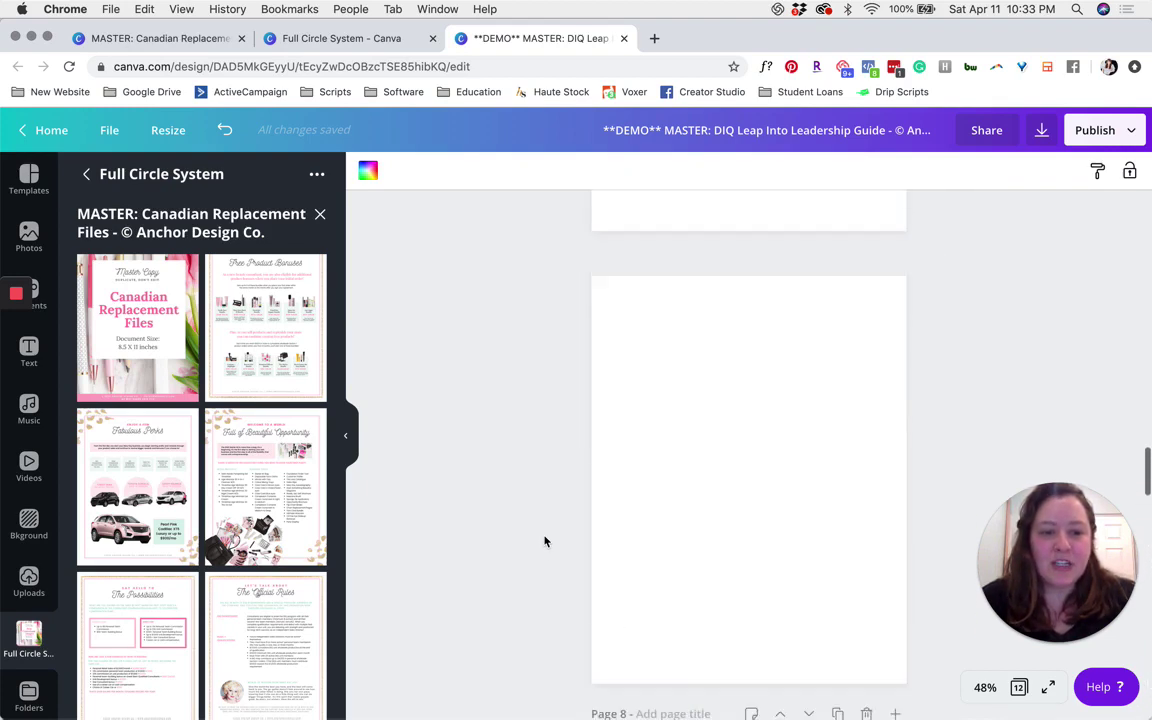
pyautogui.scroll(10, 545, 541)
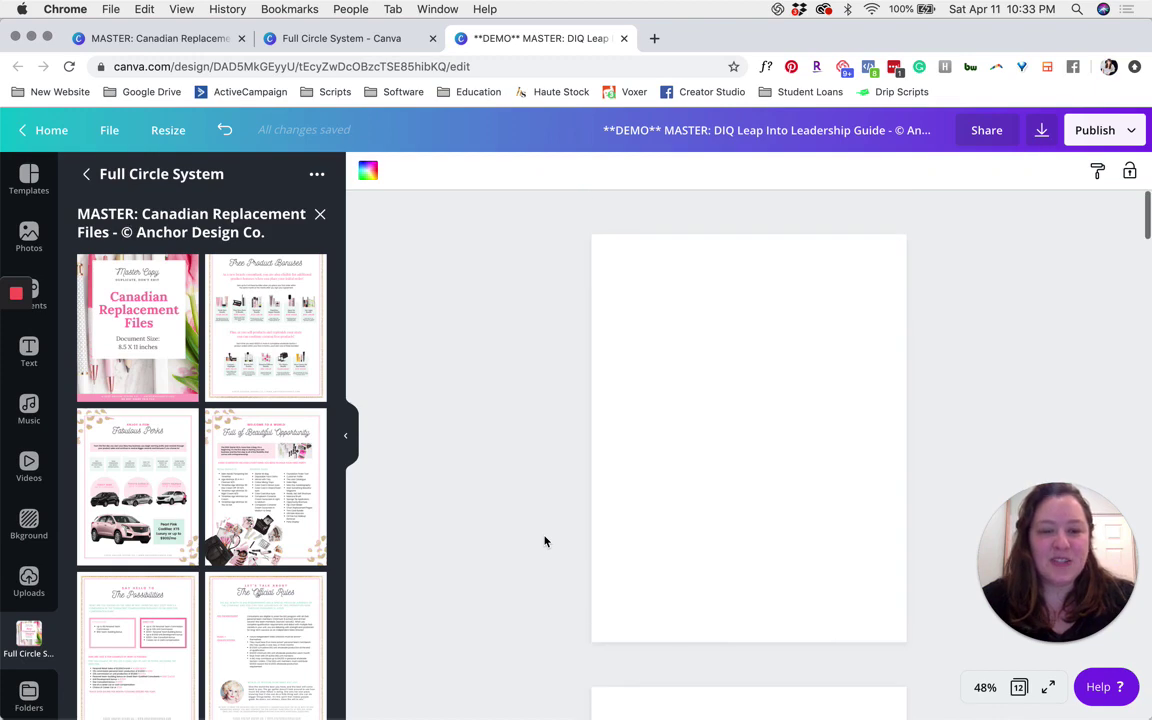
pyautogui.scroll(-10, 545, 541)
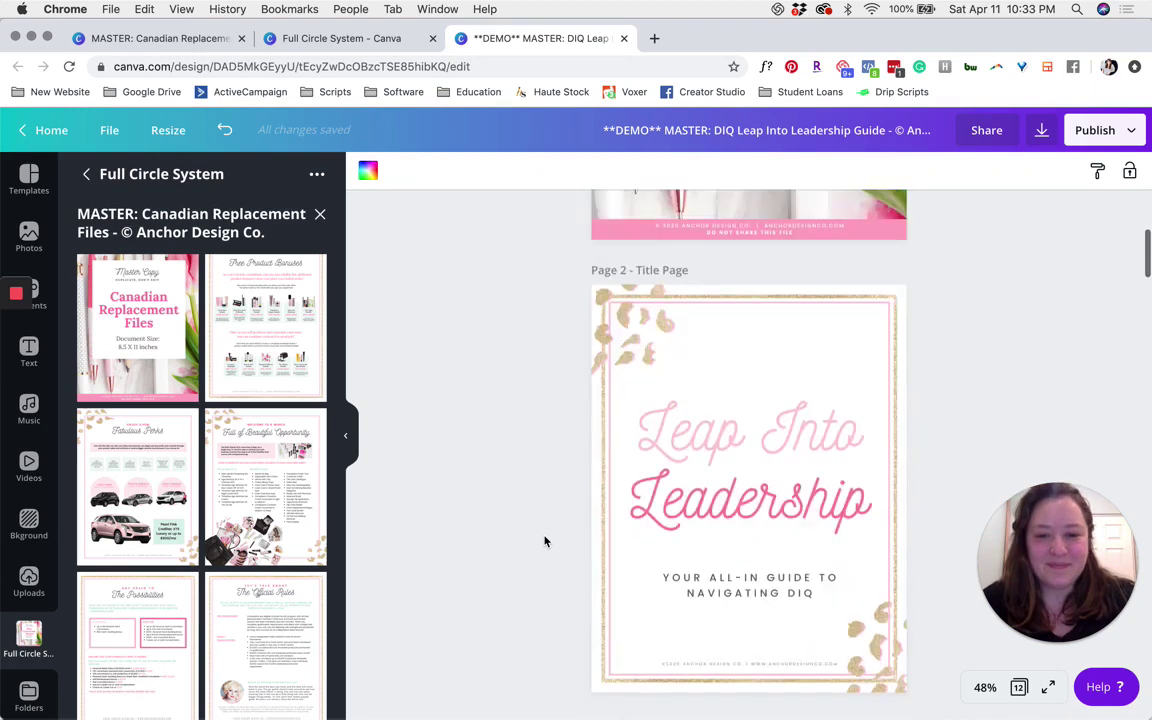
pyautogui.scroll(8, 545, 541)
pyautogui.scroll(-6, 545, 541)
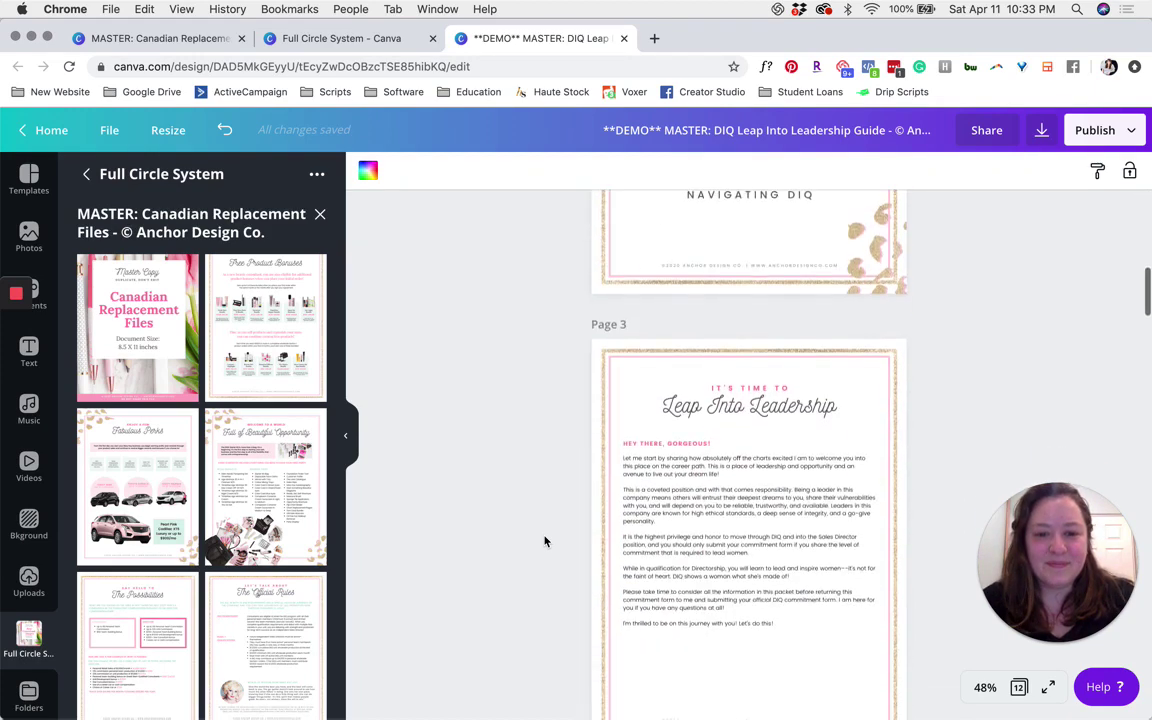
pyautogui.scroll(-8, 545, 541)
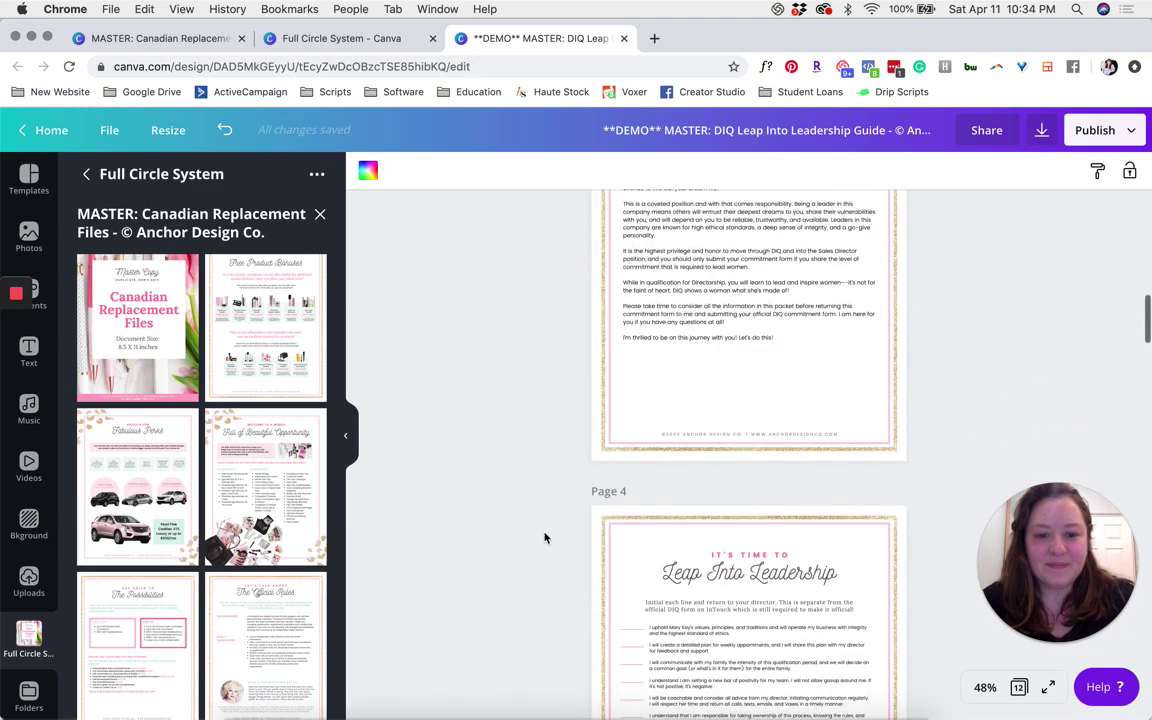
pyautogui.scroll(-5, 545, 538)
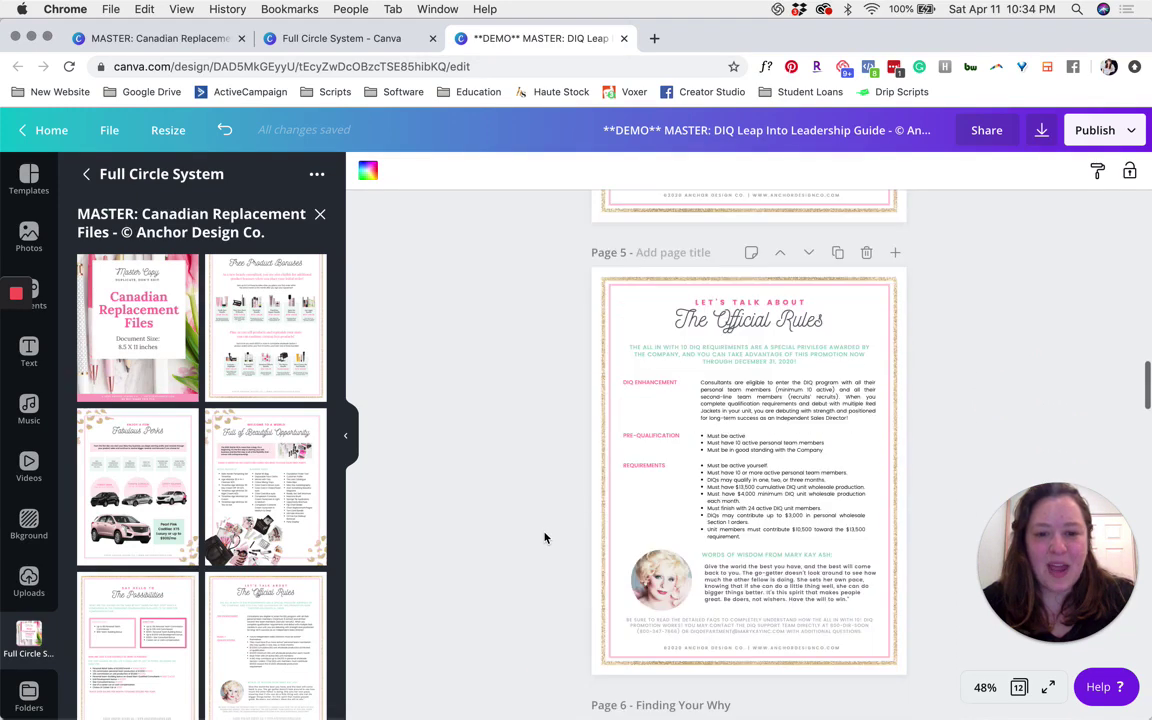
# - Swap Page 5 for the Canadian 'The Official Rules' page with its Rules + Qualifications list
pyautogui.click(597, 497)
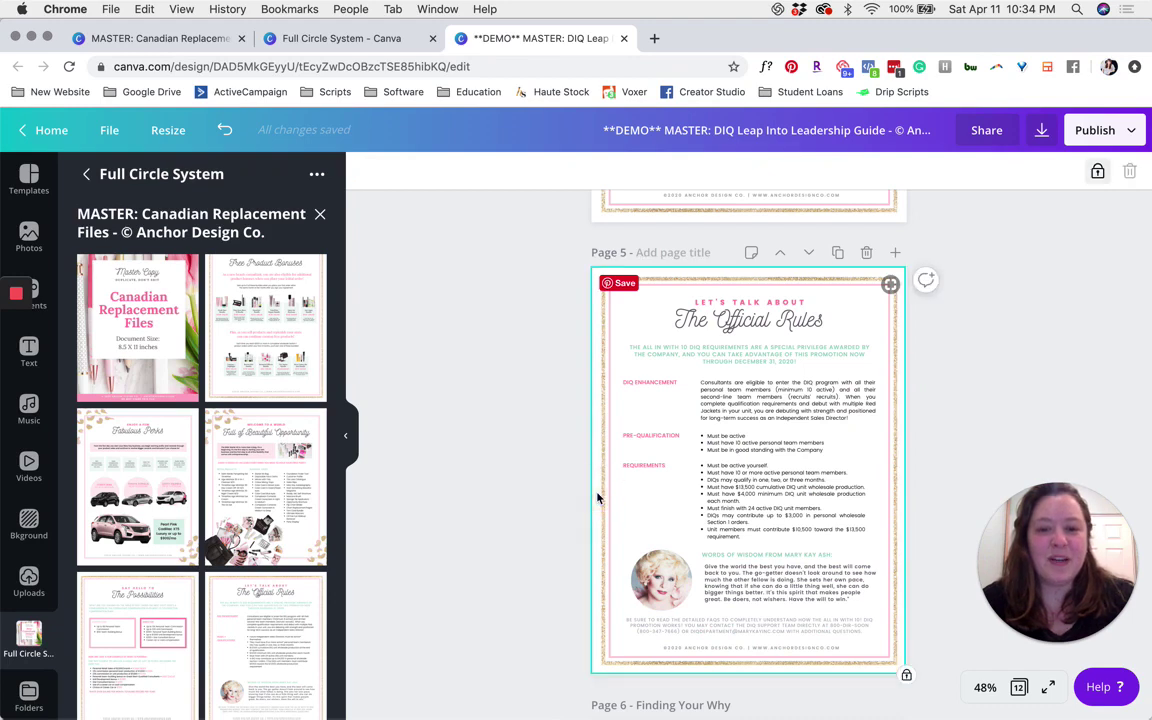
pyautogui.click(271, 642)
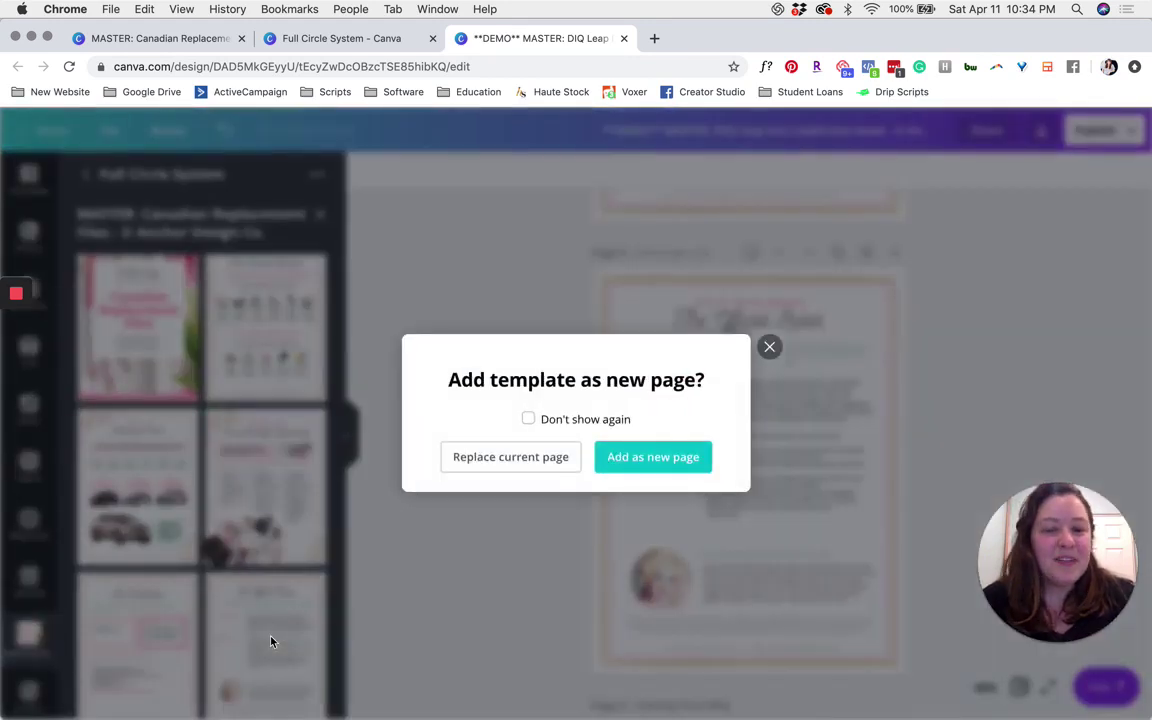
pyautogui.click(507, 457)
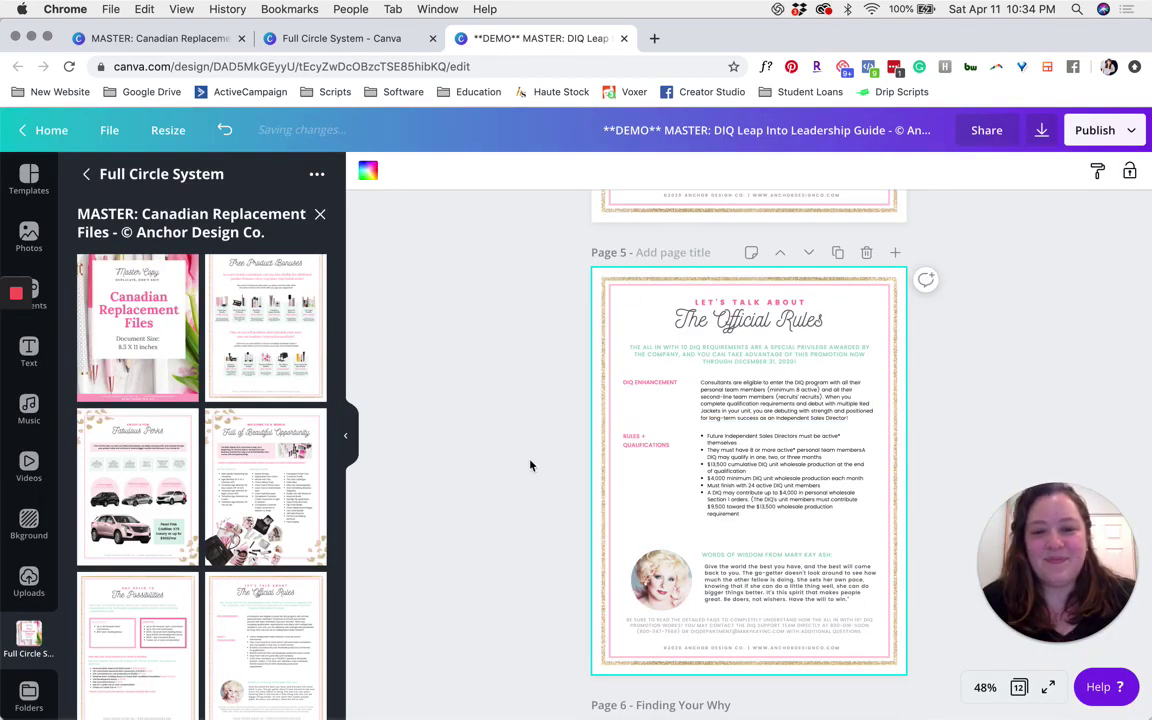
pyautogui.click(530, 465)
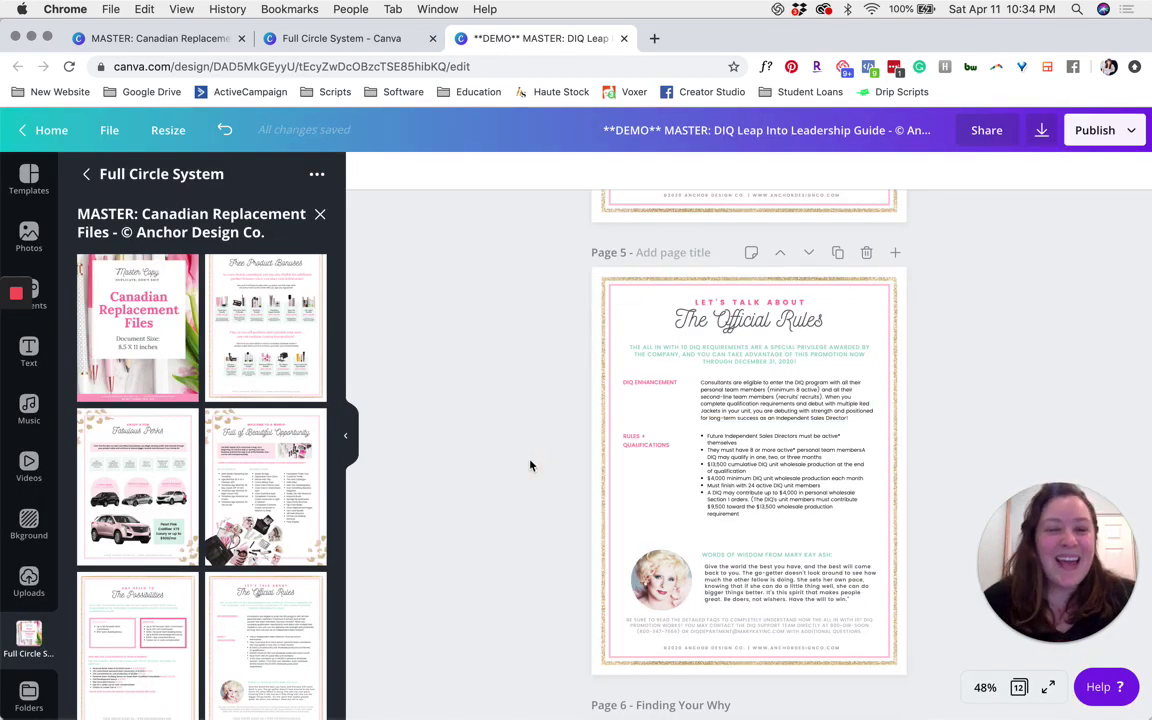